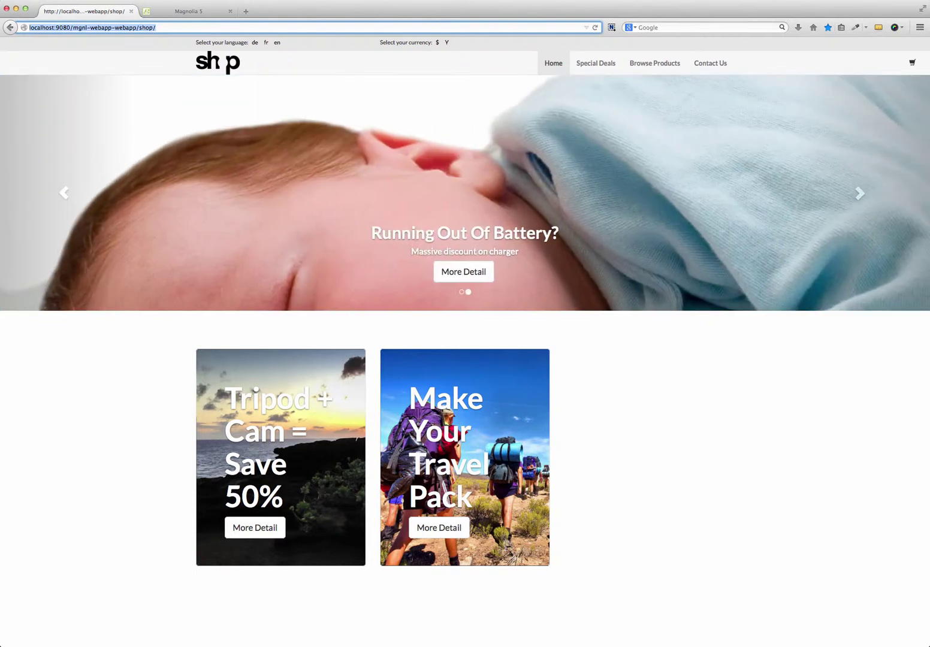
# Add the AC-VQP10 charger from the Running Out Of Battery? page to the cart and check the cart.
pyautogui.click(463, 272)
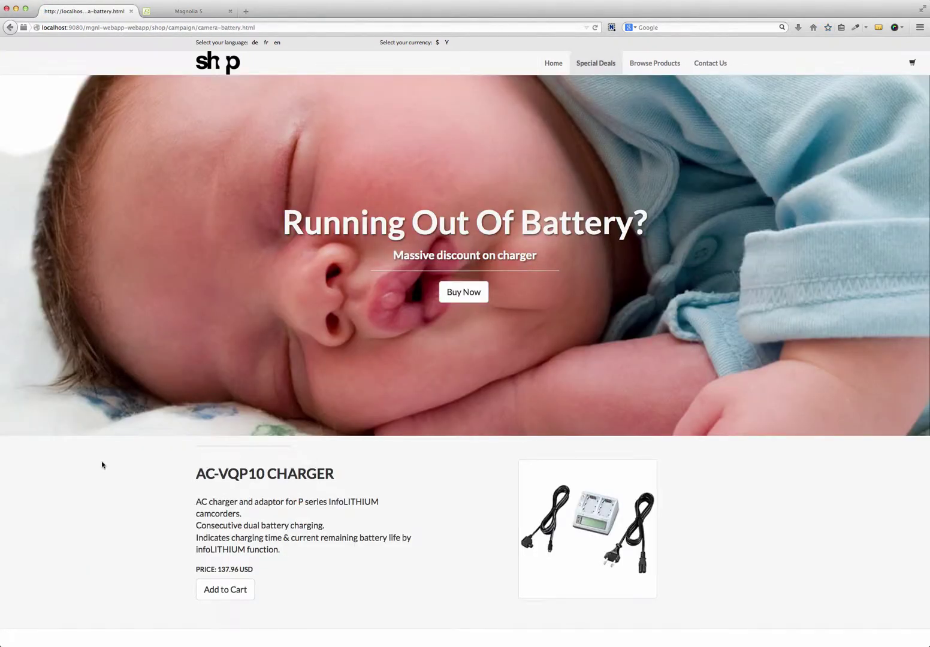
pyautogui.scroll(-3, 103, 464)
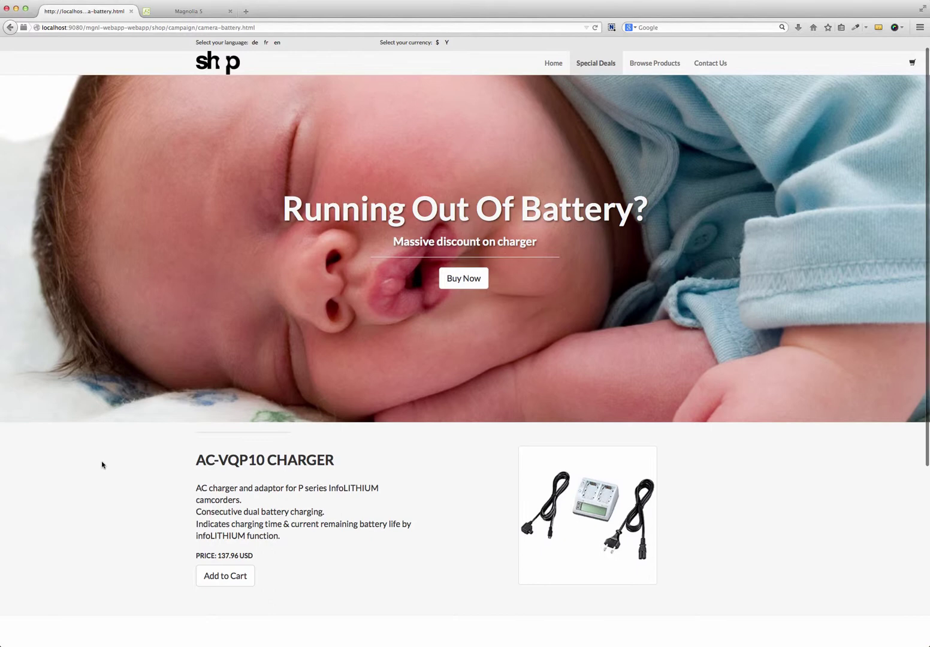
pyautogui.scroll(-2, 102, 464)
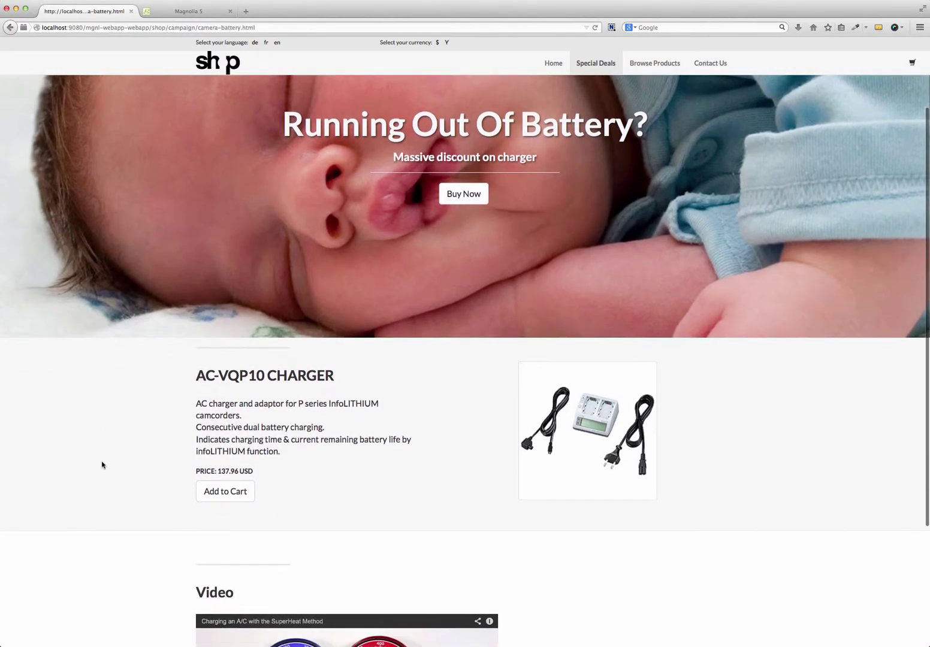
pyautogui.scroll(-2, 102, 465)
pyautogui.scroll(-2, 103, 464)
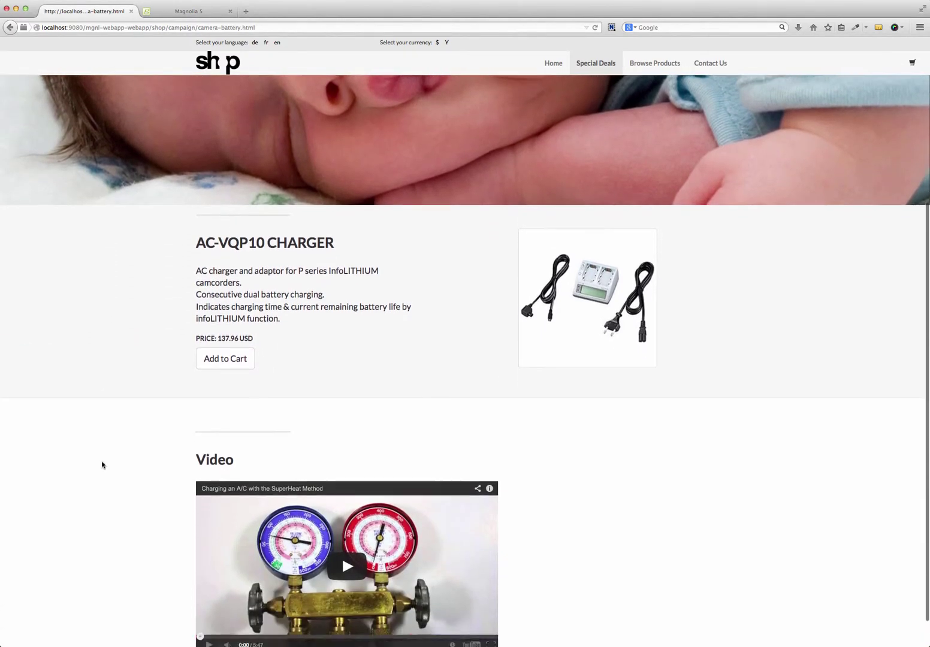
pyautogui.scroll(-1, 102, 464)
pyautogui.scroll(3, 102, 465)
pyautogui.scroll(5, 102, 465)
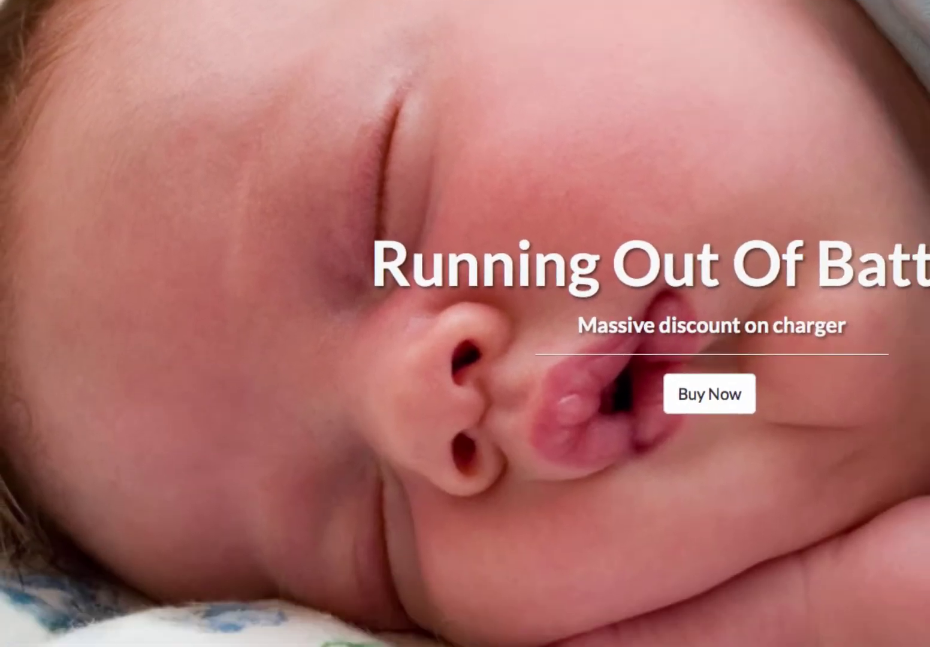
pyautogui.scroll(-3, 58, 375)
pyautogui.click(228, 562)
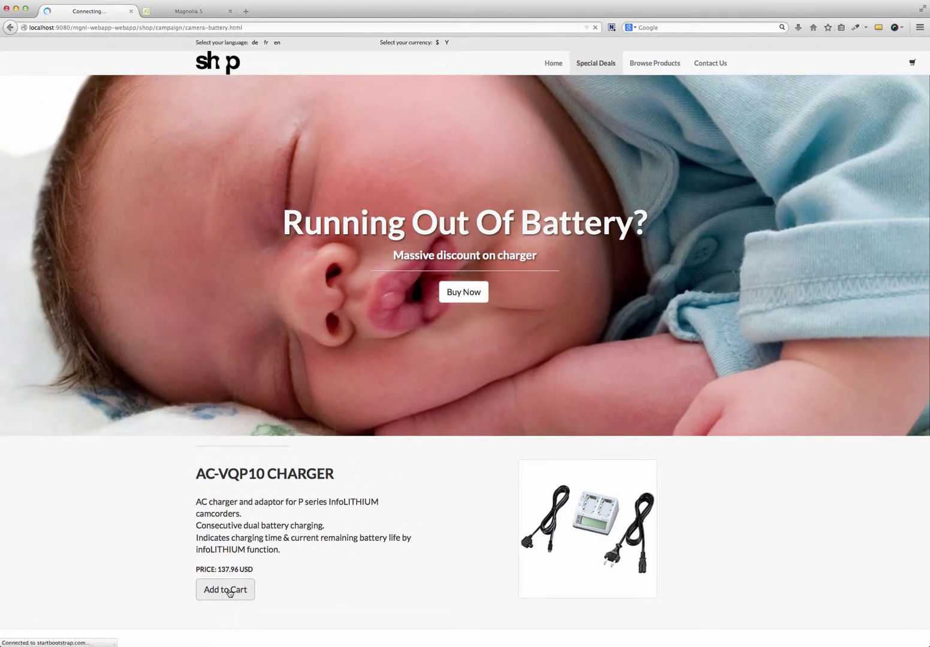
pyautogui.click(913, 62)
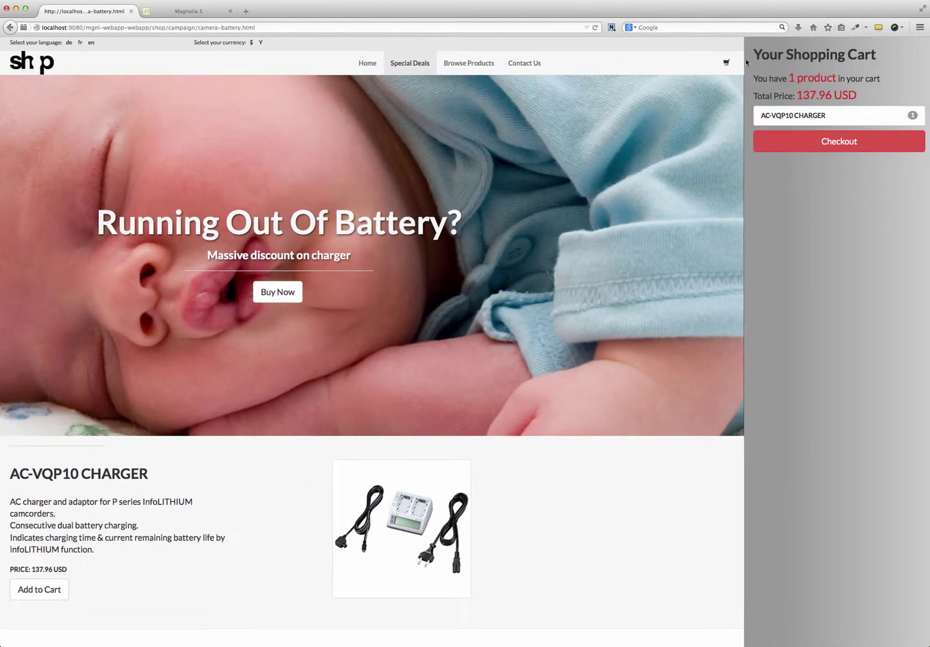
pyautogui.click(726, 62)
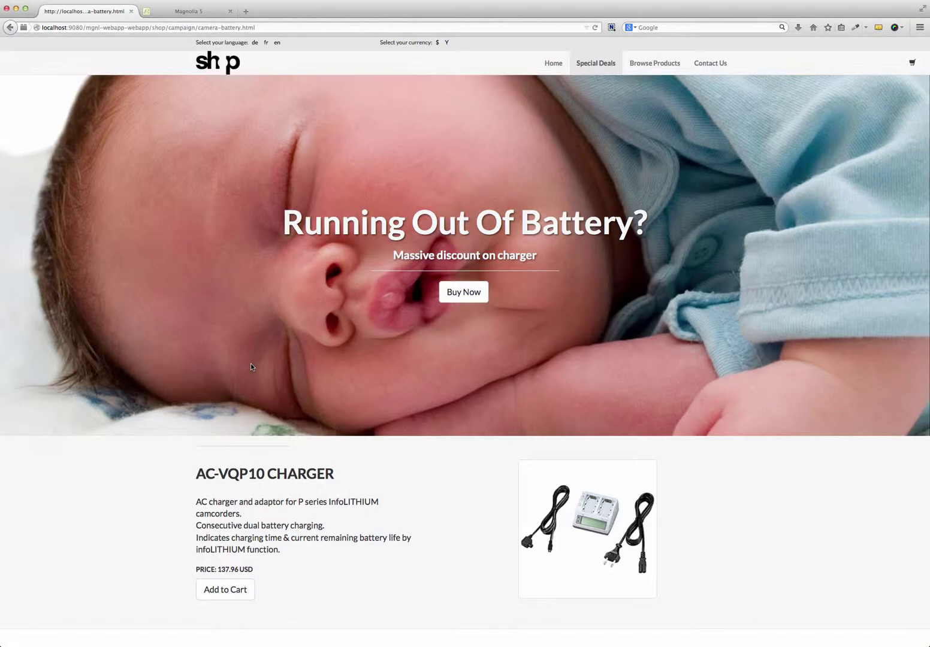
# Back in the Magnolia admin, open the Product Campaign app from the SHOP group.
pyautogui.hotkey('ctrl', 'Tab')
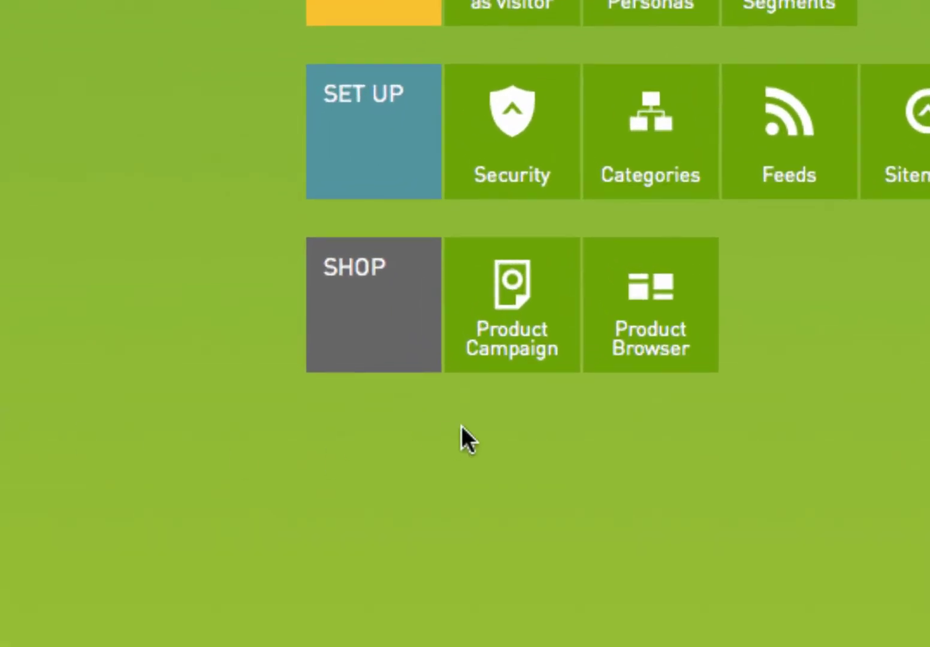
pyautogui.click(533, 319)
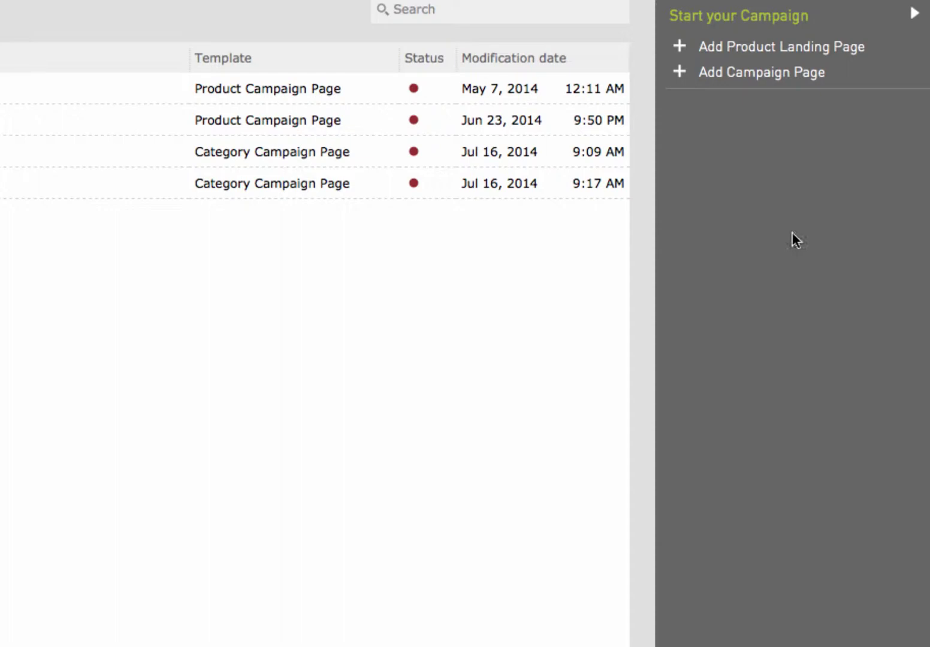
# Create landing page 'Get the essential equipment used by professional film producers' featuring CAMERA TAPE DIGITAL8 90MIN 2PK.
pyautogui.click(785, 47)
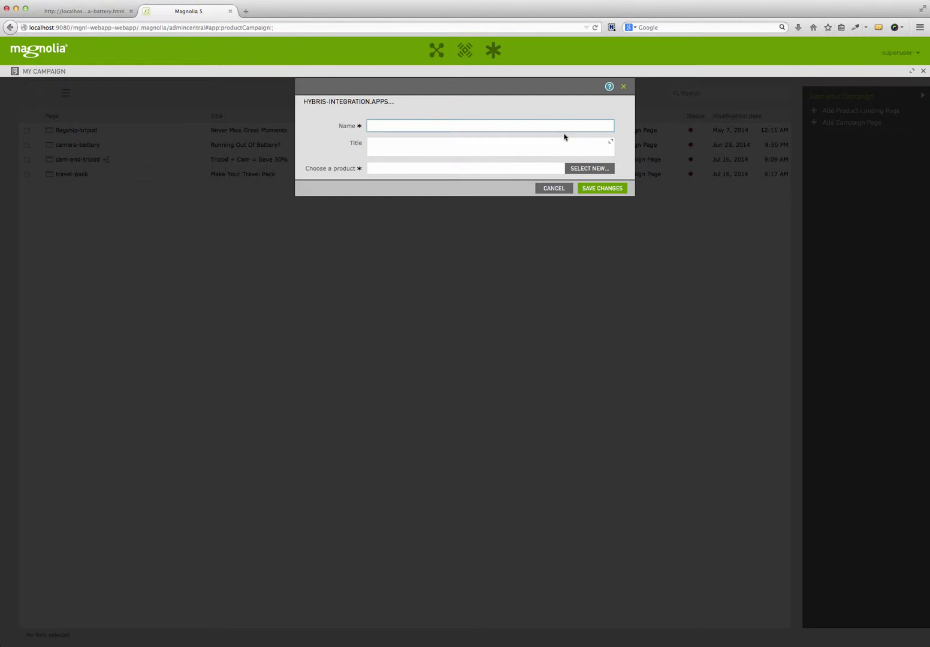
pyautogui.write('camera-ta')
pyautogui.write('pe')
pyautogui.press('Tab')
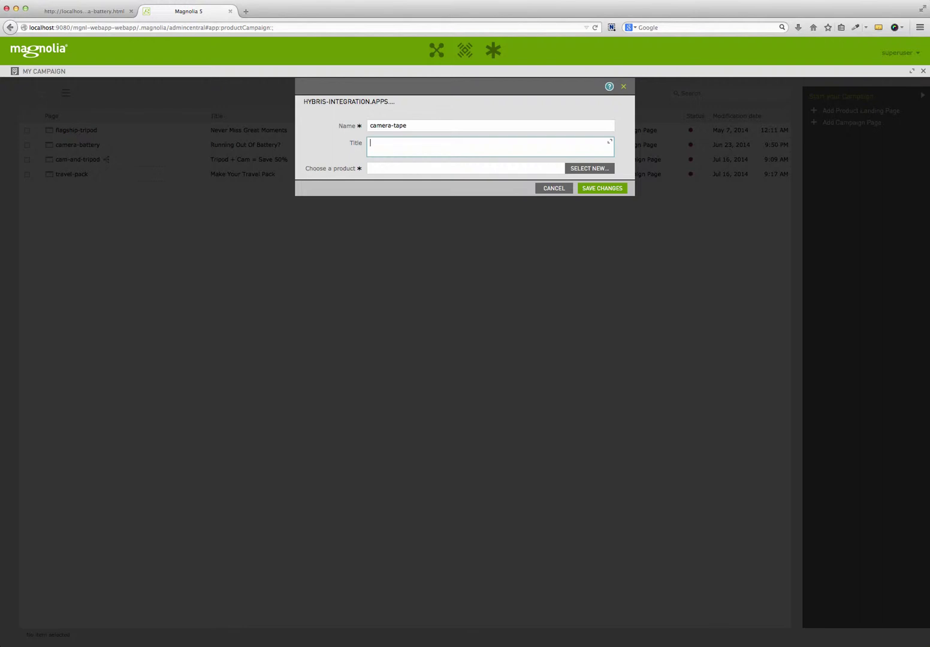
pyautogui.write('Get the essential equipment used by professional film producers')
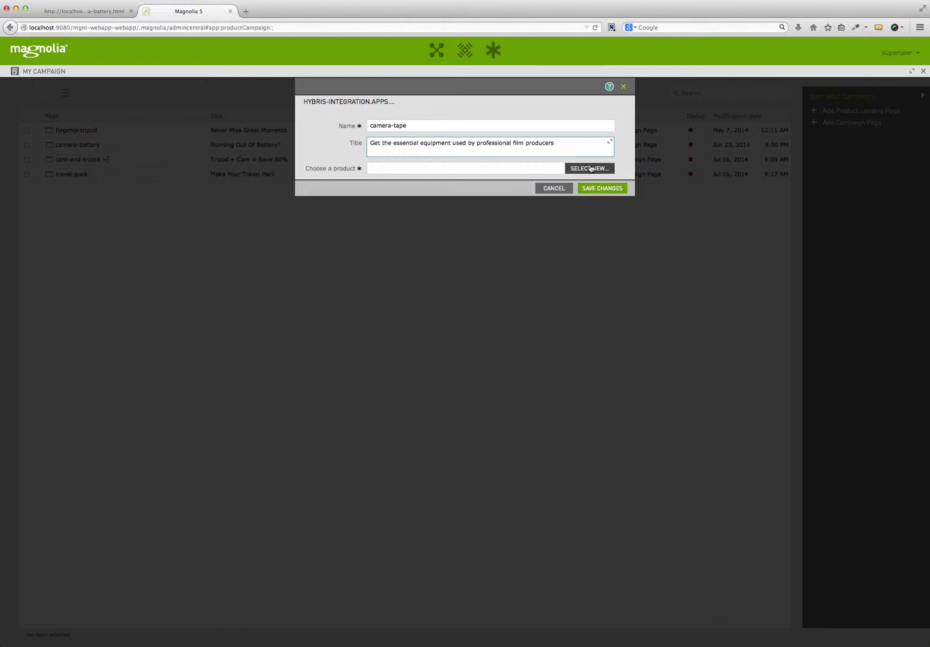
pyautogui.click(591, 169)
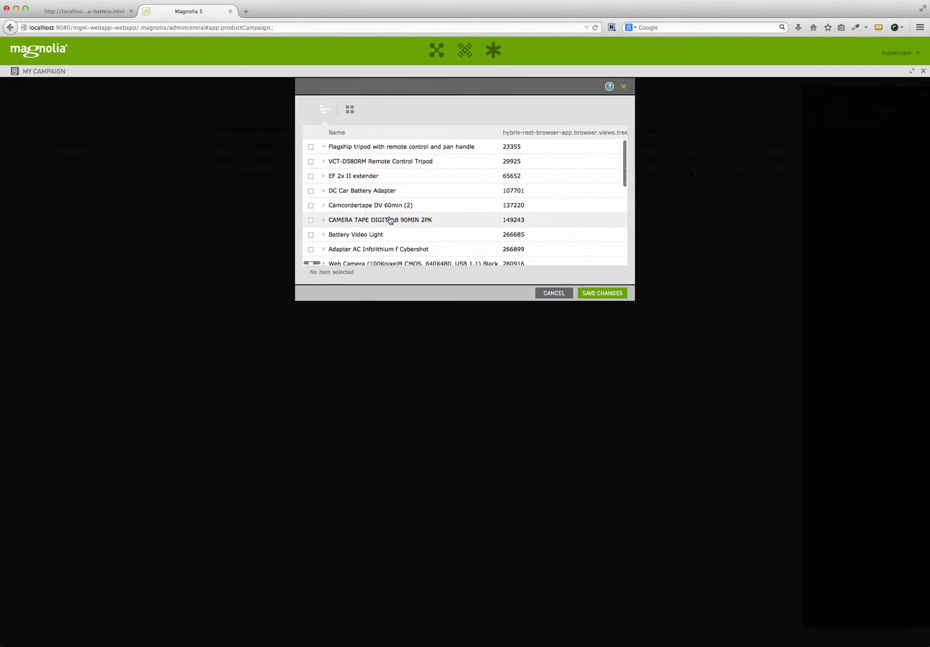
pyautogui.click(391, 219)
pyautogui.click(602, 292)
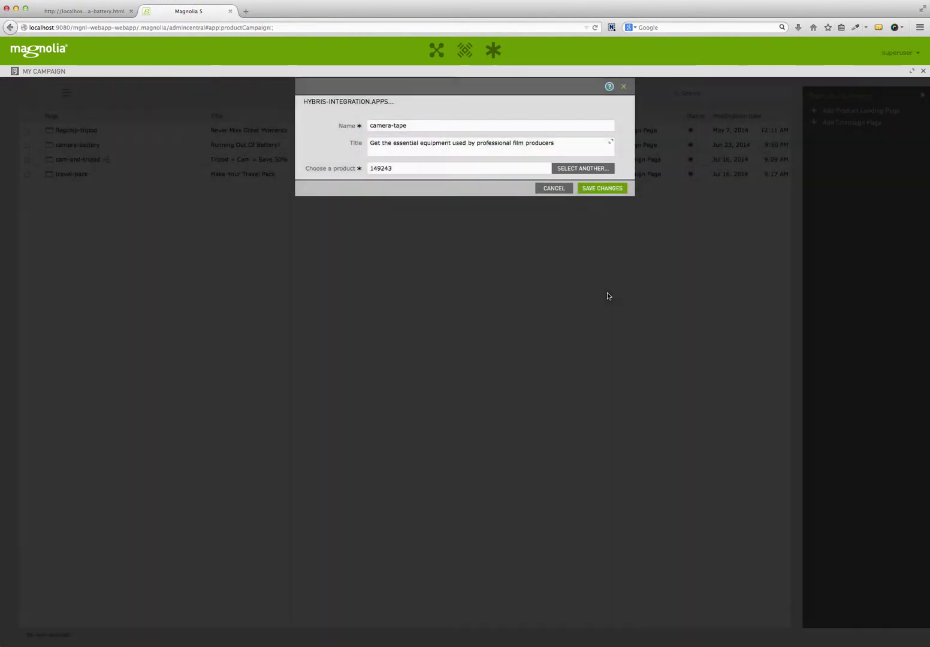
pyautogui.click(601, 187)
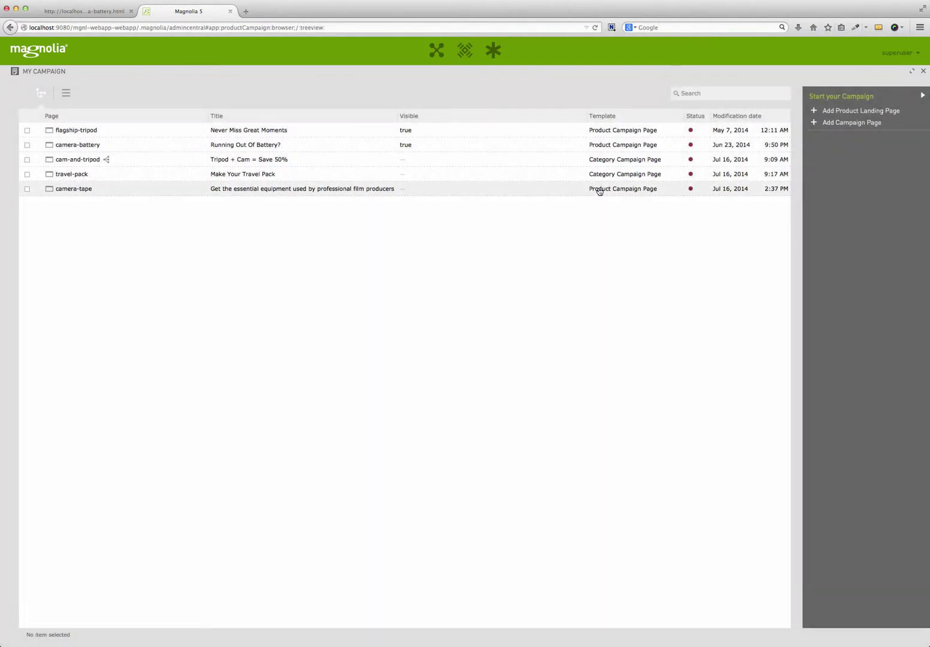
# Set shop/landing-pages/camera.jpg as the camera-tape page's Section Intro image and save.
pyautogui.click(599, 191)
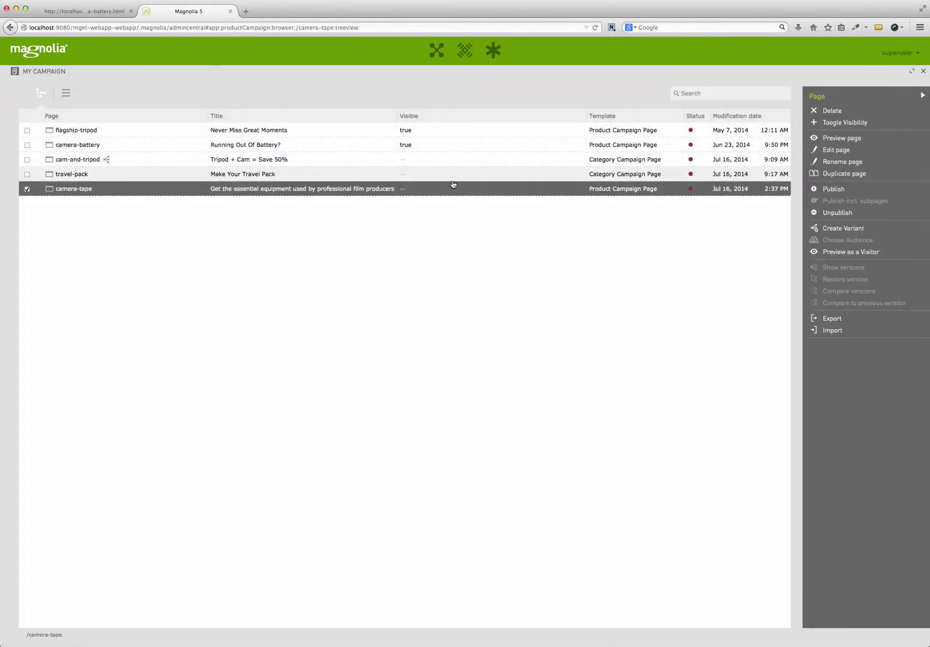
pyautogui.click(832, 151)
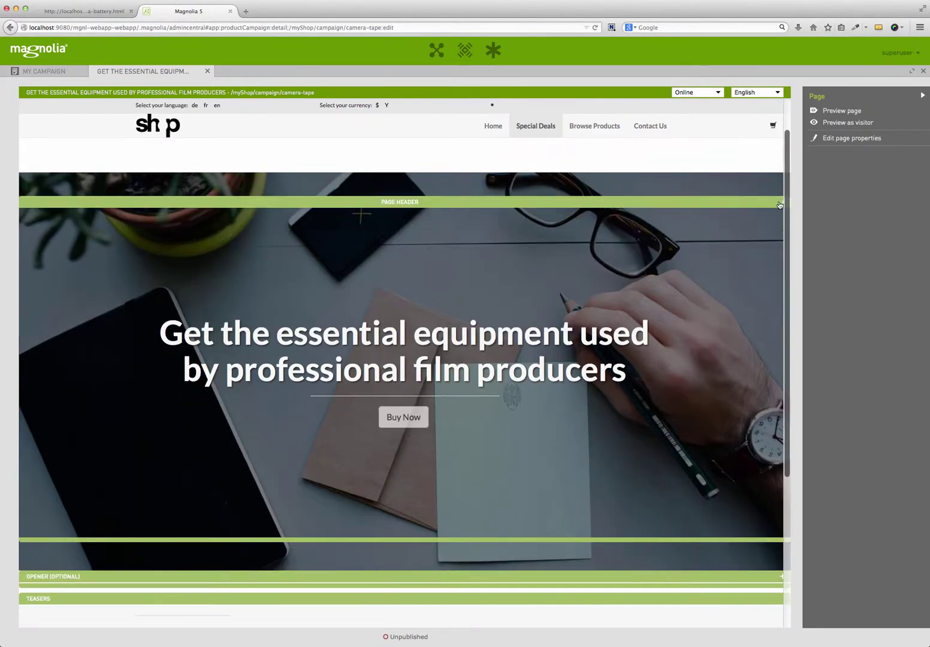
pyautogui.click(784, 200)
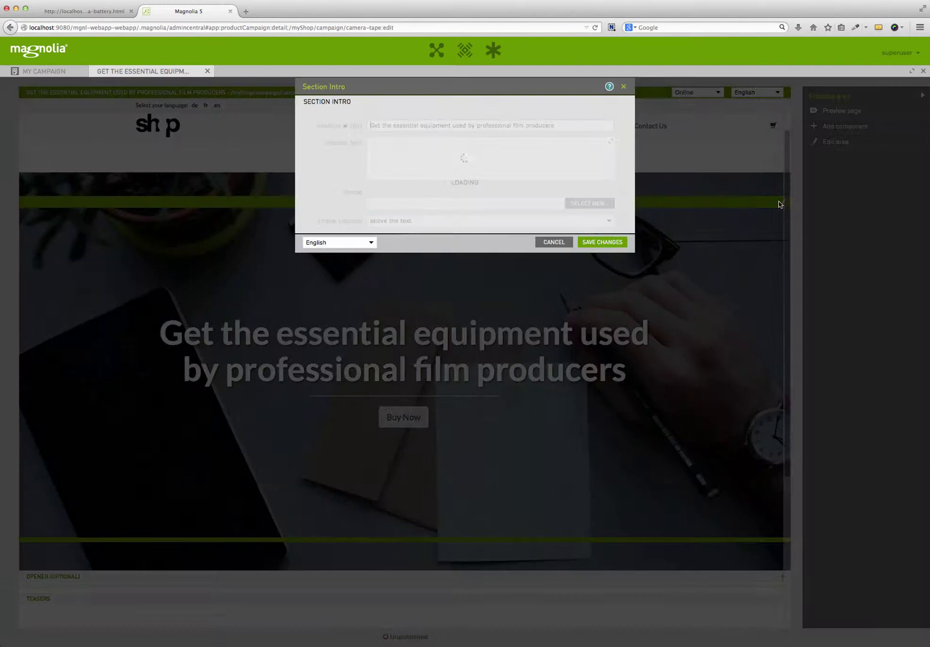
pyautogui.click(586, 205)
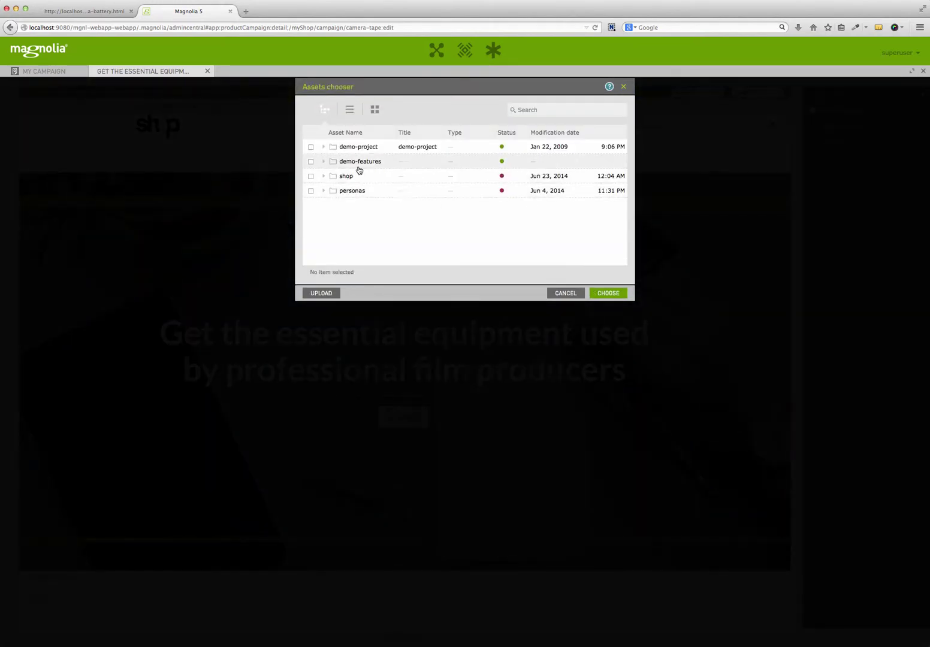
pyautogui.click(322, 177)
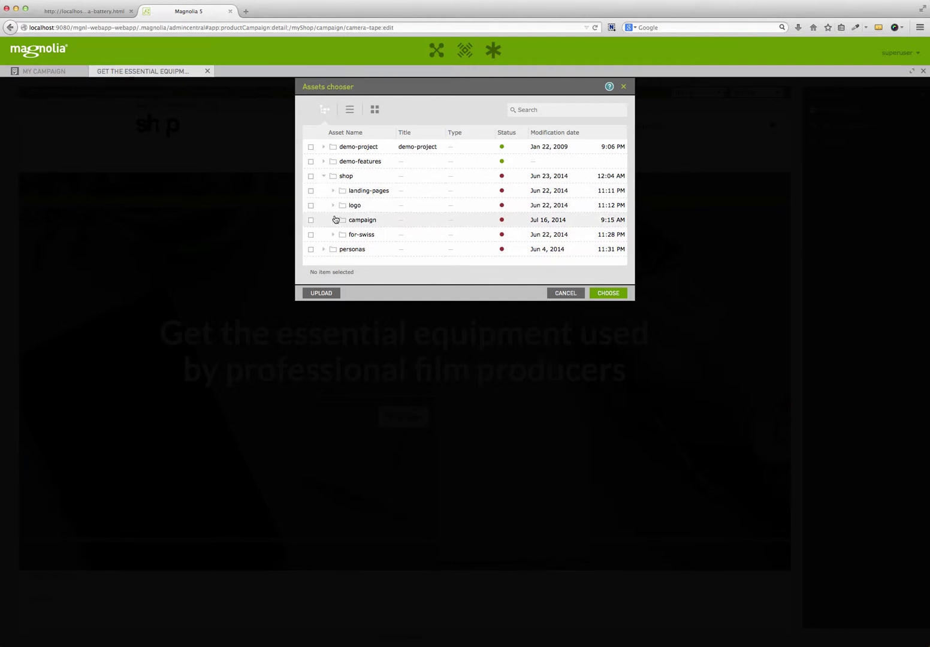
pyautogui.click(333, 190)
pyautogui.click(370, 235)
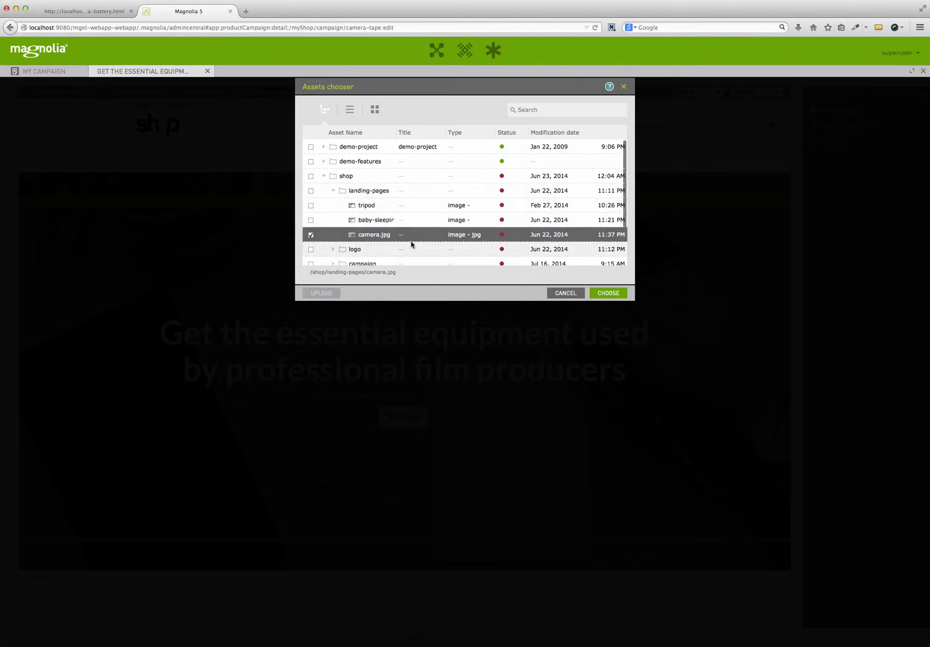
pyautogui.click(601, 293)
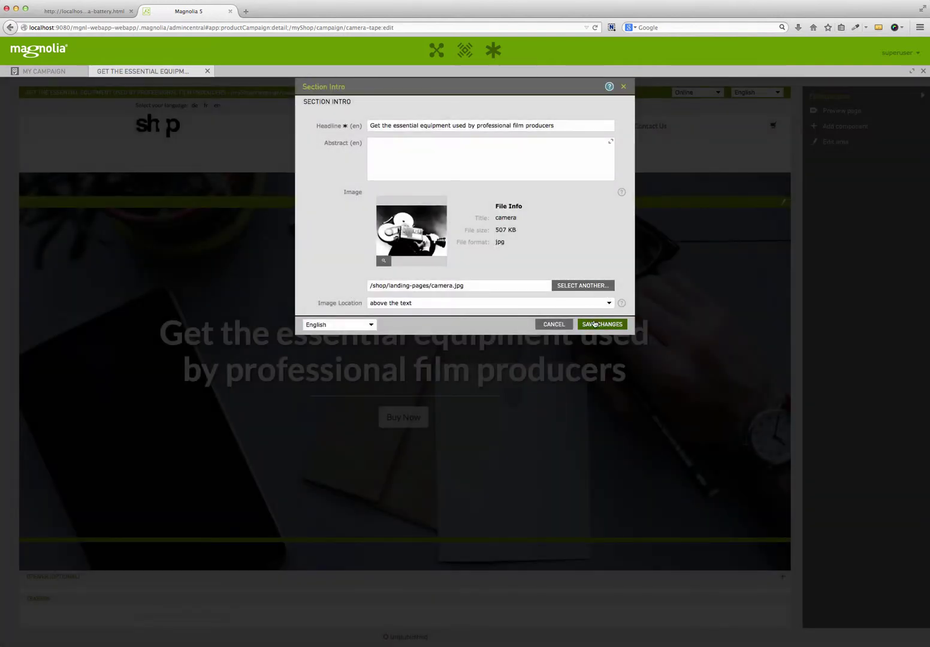
pyautogui.click(599, 324)
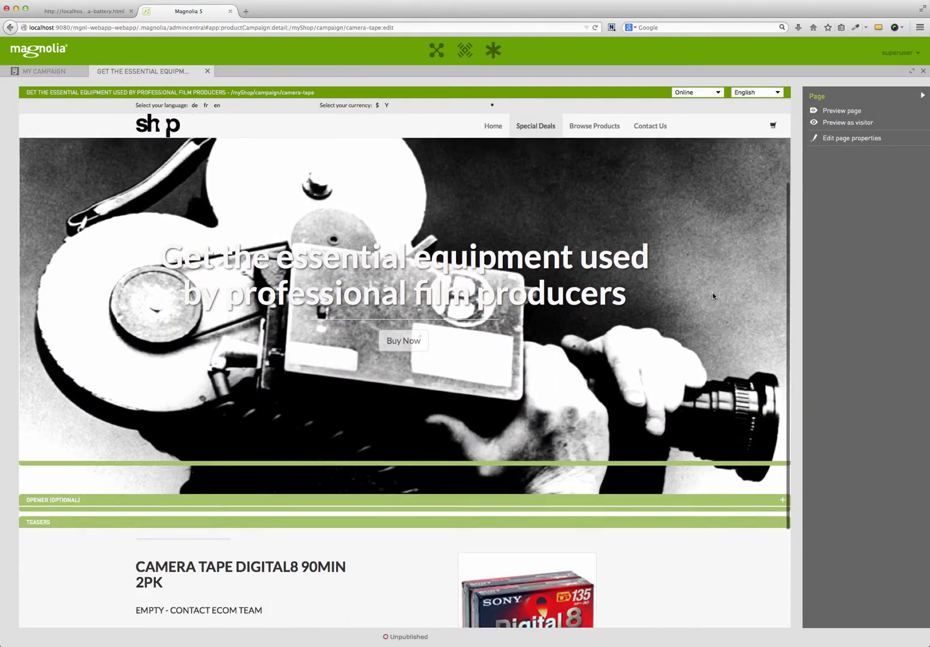
pyautogui.scroll(-6, 712, 292)
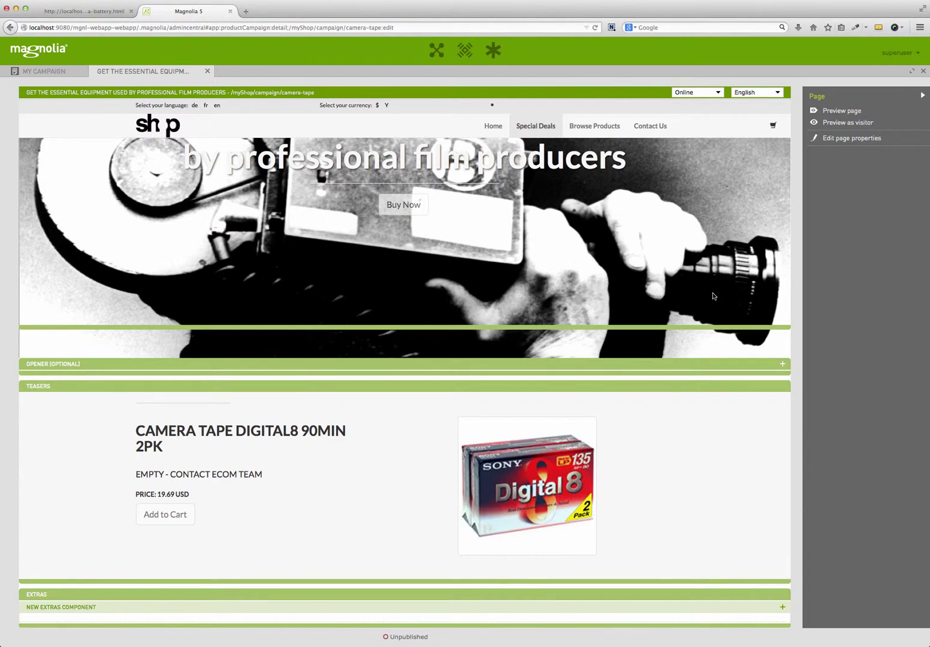
# Save a videotape description on the camera-tape Products Detail teaser, then preview the page.
pyautogui.click(755, 386)
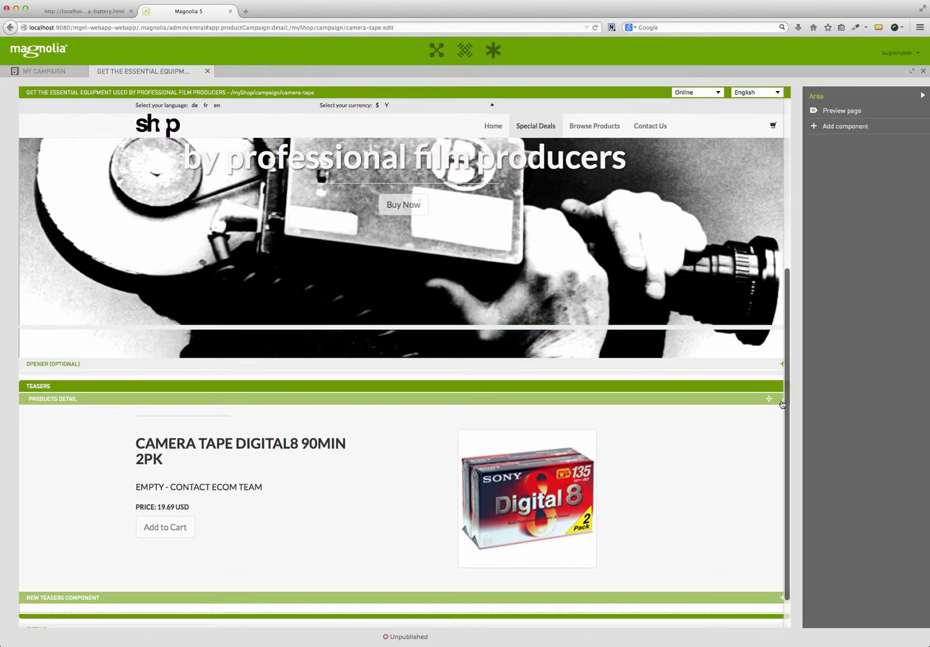
pyautogui.click(782, 399)
pyautogui.write('A videotape is a recording of images and sounds onto magnetic tape as opposed to film stock used in filmmaking or random access digital media.')
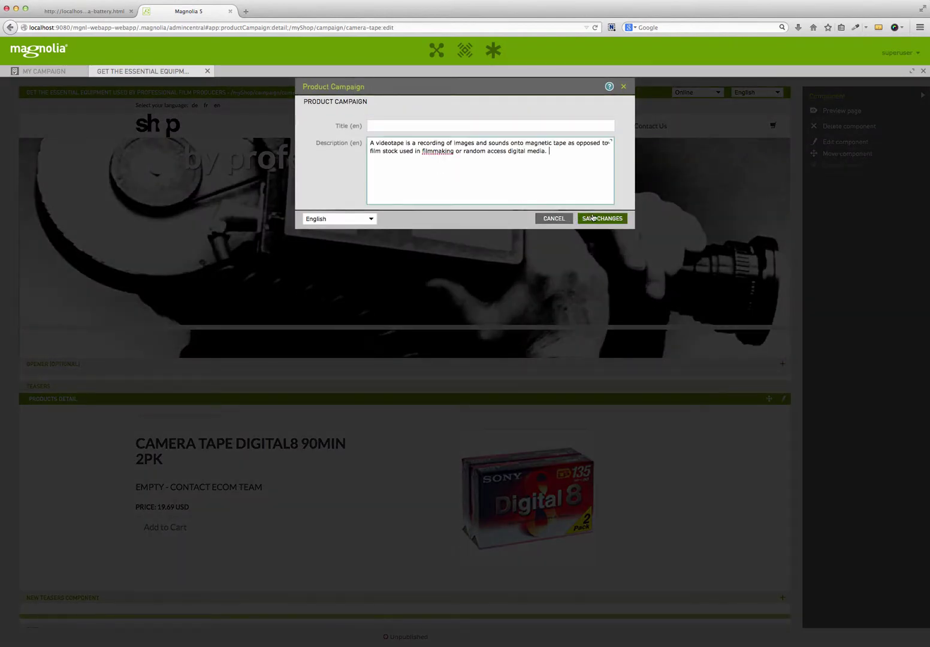
pyautogui.click(597, 219)
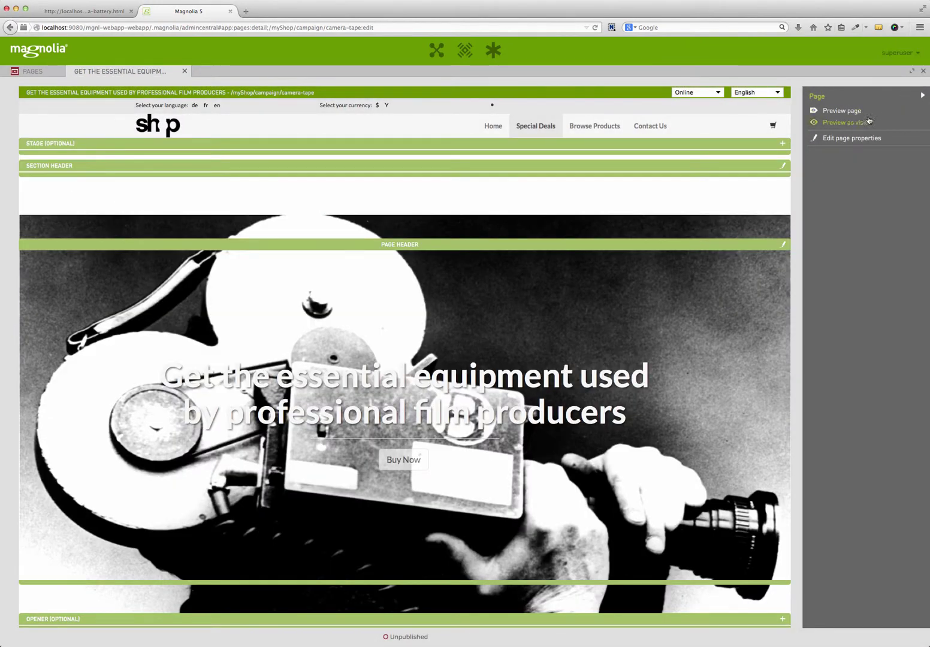
pyautogui.click(855, 111)
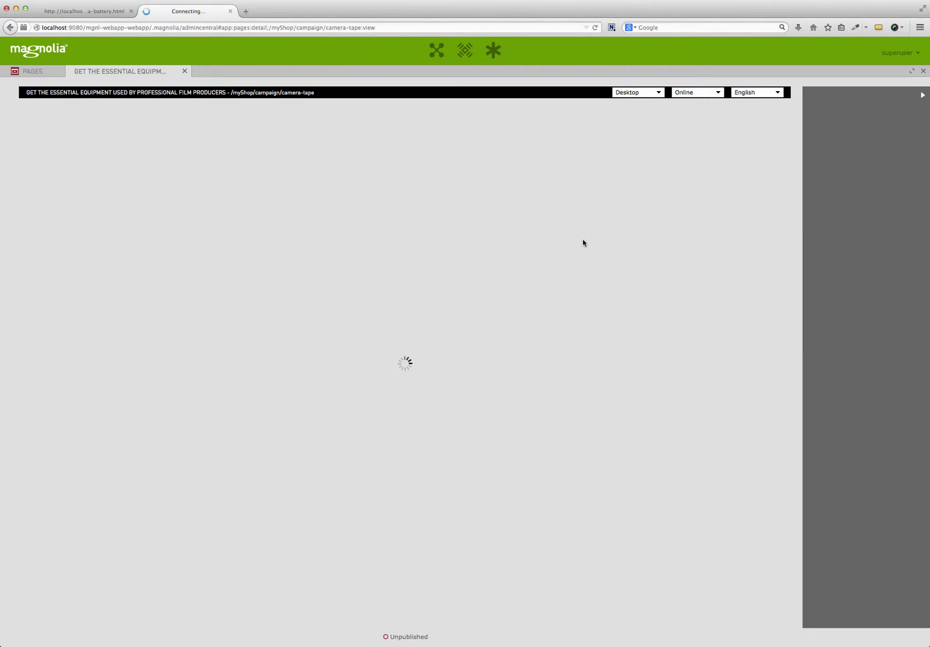
pyautogui.scroll(-2, 584, 290)
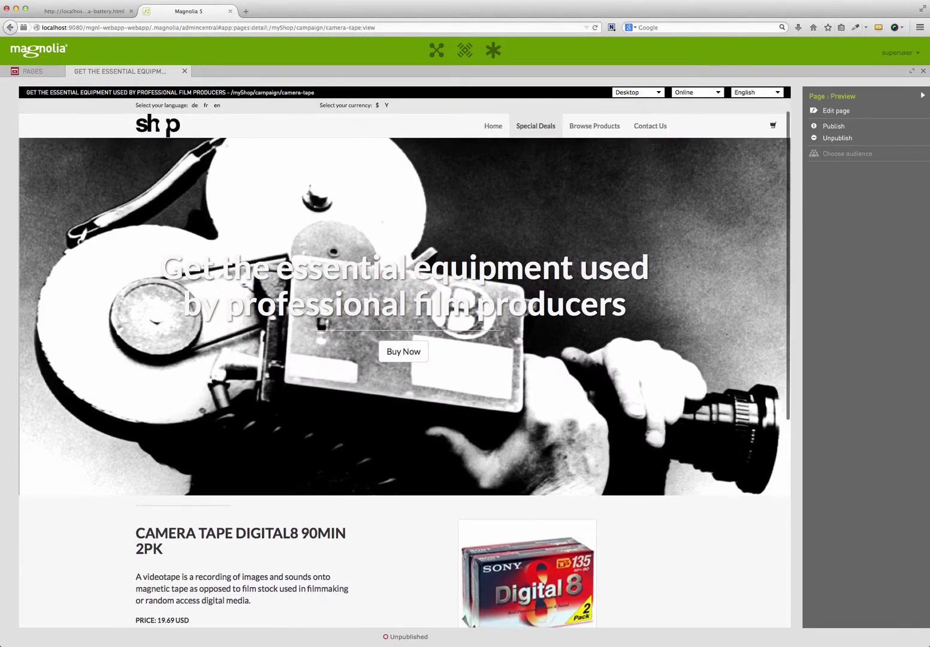
pyautogui.scroll(-3, 585, 289)
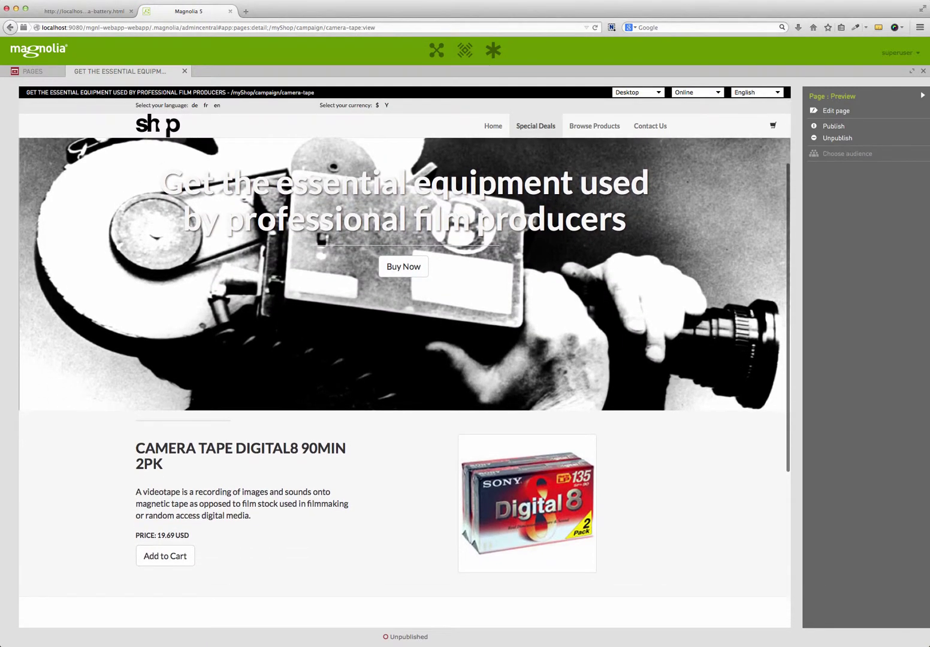
pyautogui.scroll(-3, 585, 290)
pyautogui.scroll(-3, 585, 292)
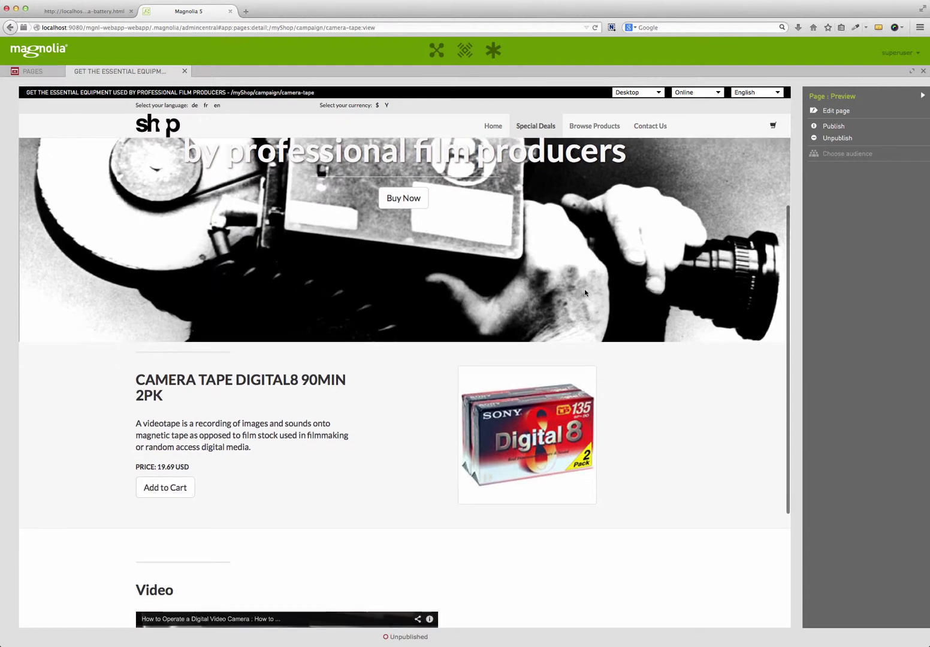
pyautogui.scroll(-3, 586, 293)
pyautogui.scroll(-2, 586, 292)
pyautogui.scroll(-2, 586, 293)
pyautogui.scroll(-2, 586, 293)
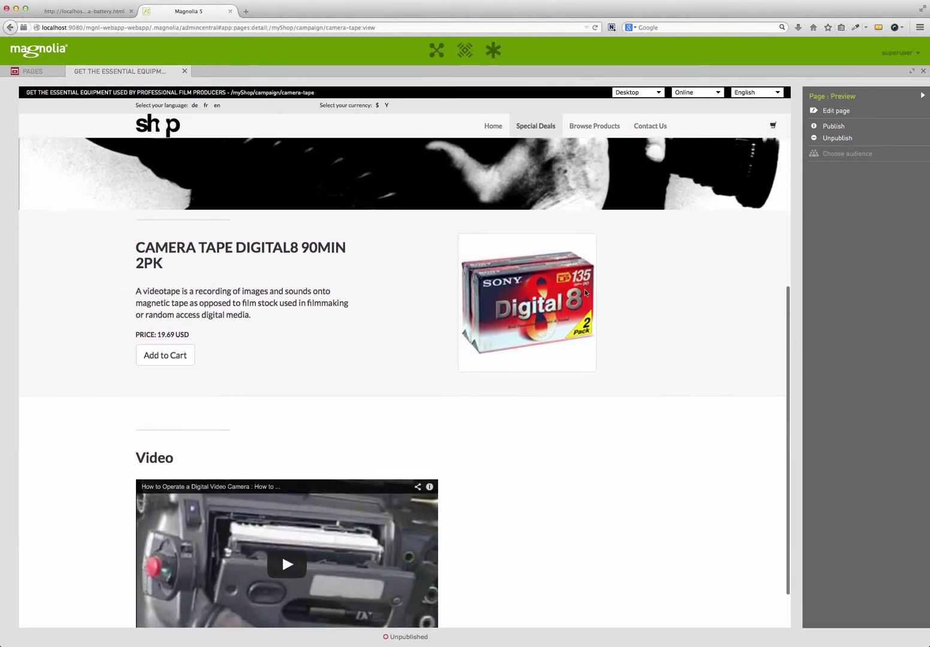
pyautogui.scroll(-2, 585, 292)
pyautogui.scroll(-1, 586, 293)
pyautogui.scroll(-1, 585, 292)
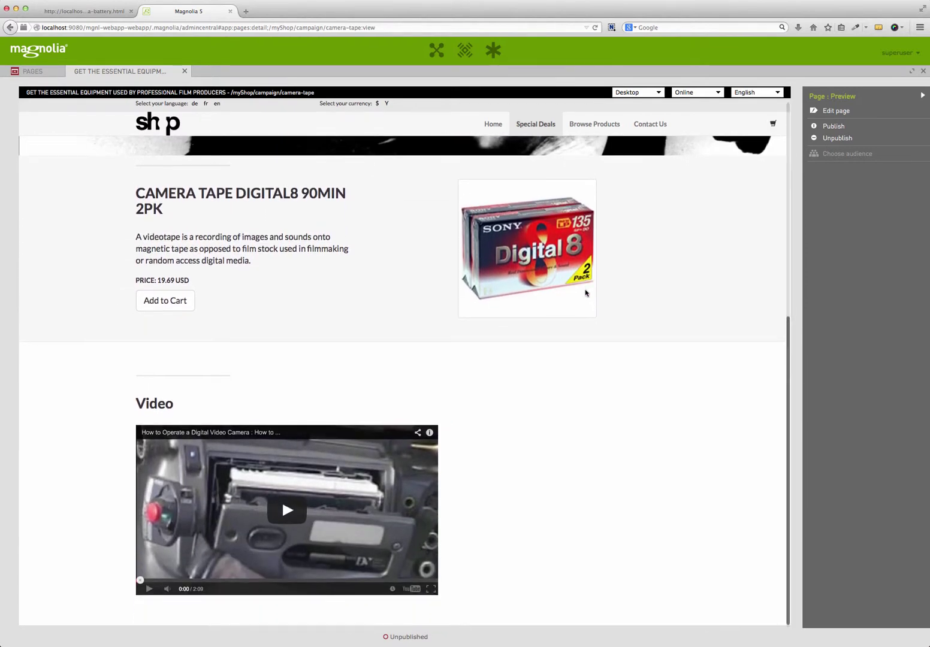
# Open the camera-tape page from the homepage carousel's equipment slide, then return to Magnolia admin.
pyautogui.click(83, 10)
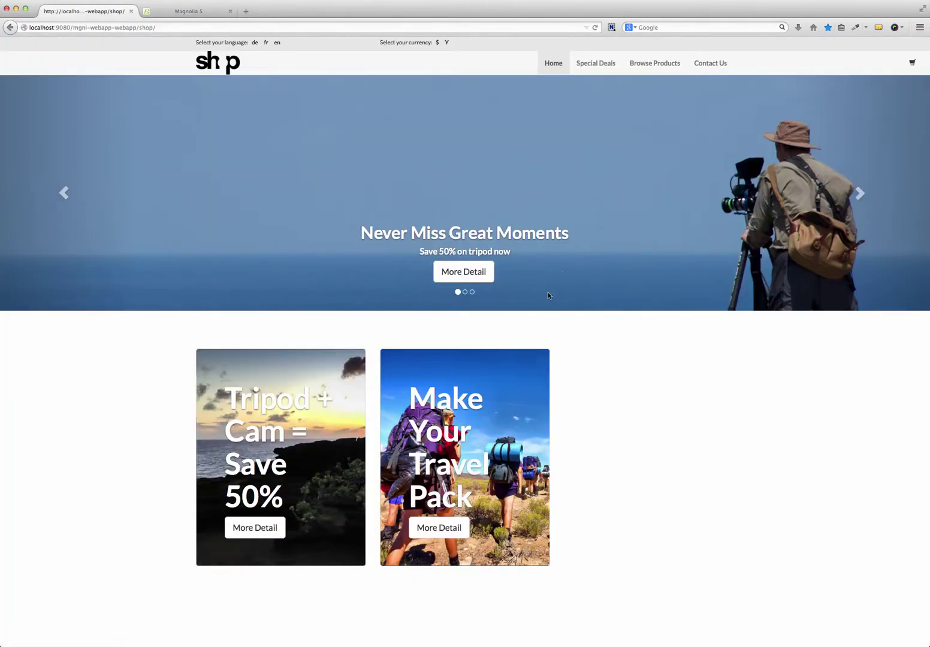
pyautogui.click(859, 193)
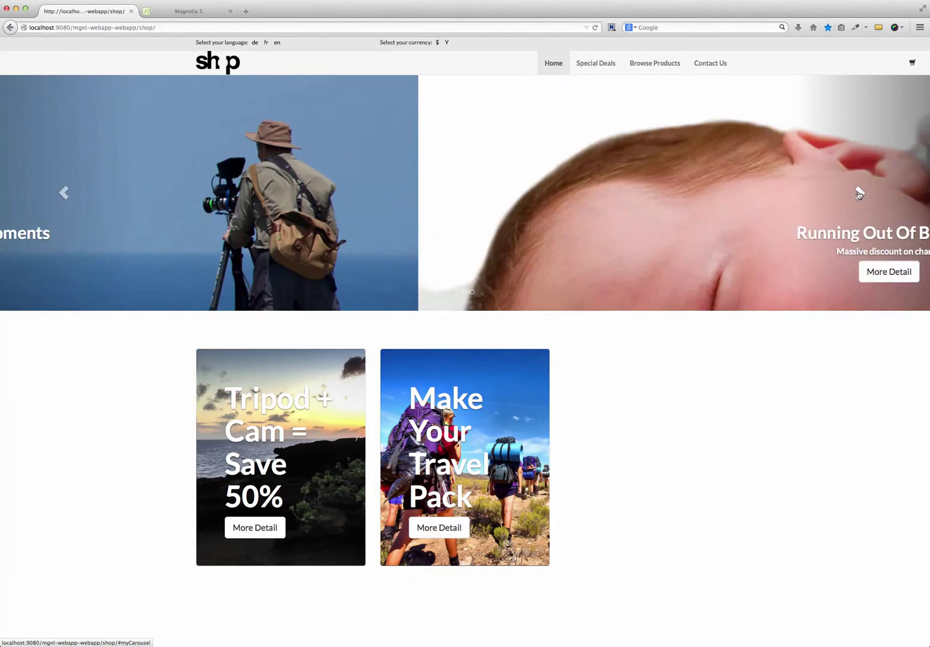
pyautogui.click(860, 193)
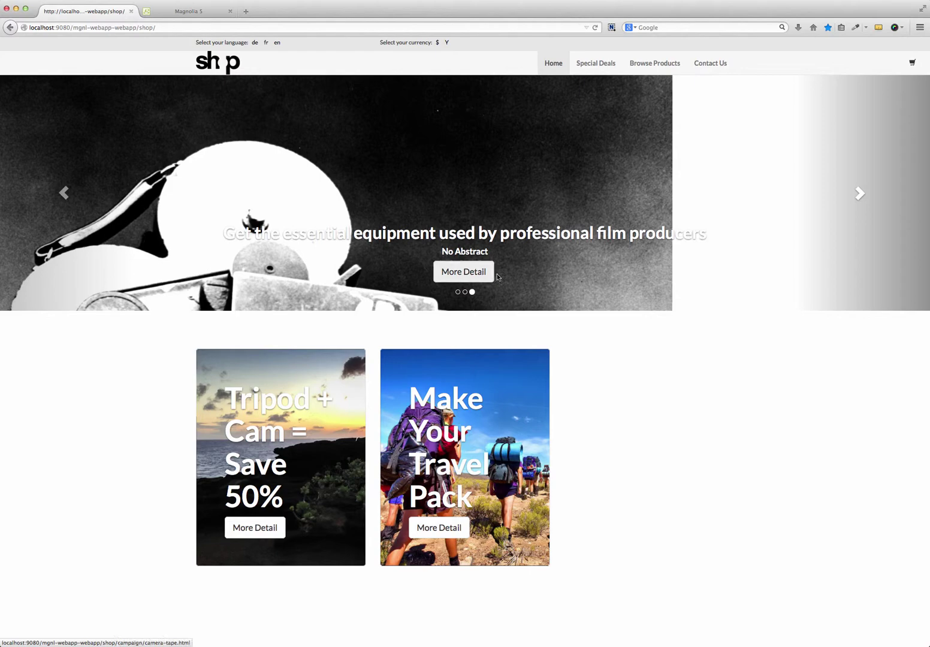
pyautogui.click(465, 272)
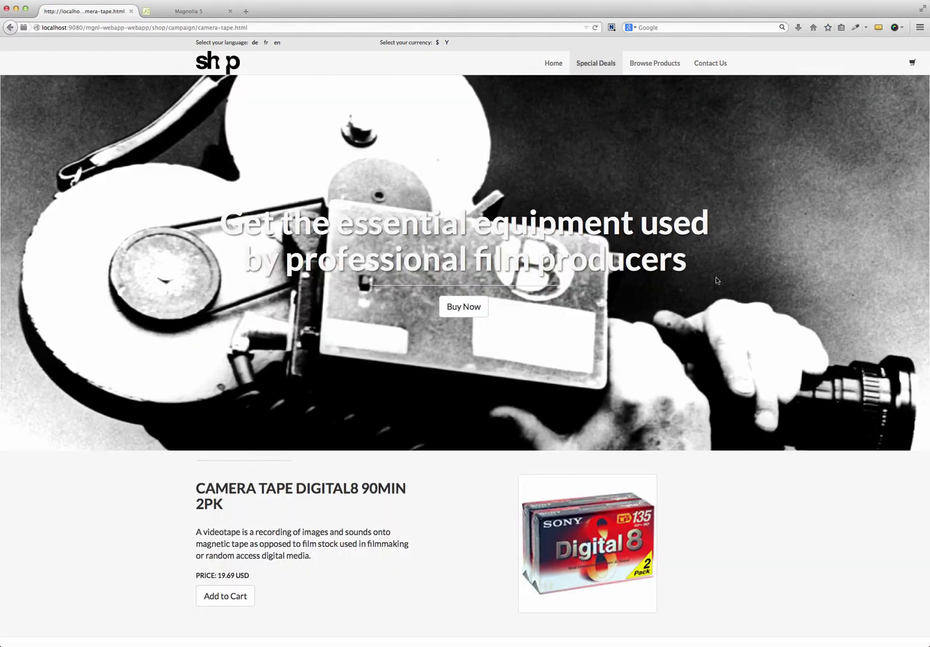
pyautogui.scroll(-4, 809, 317)
pyautogui.scroll(-4, 809, 318)
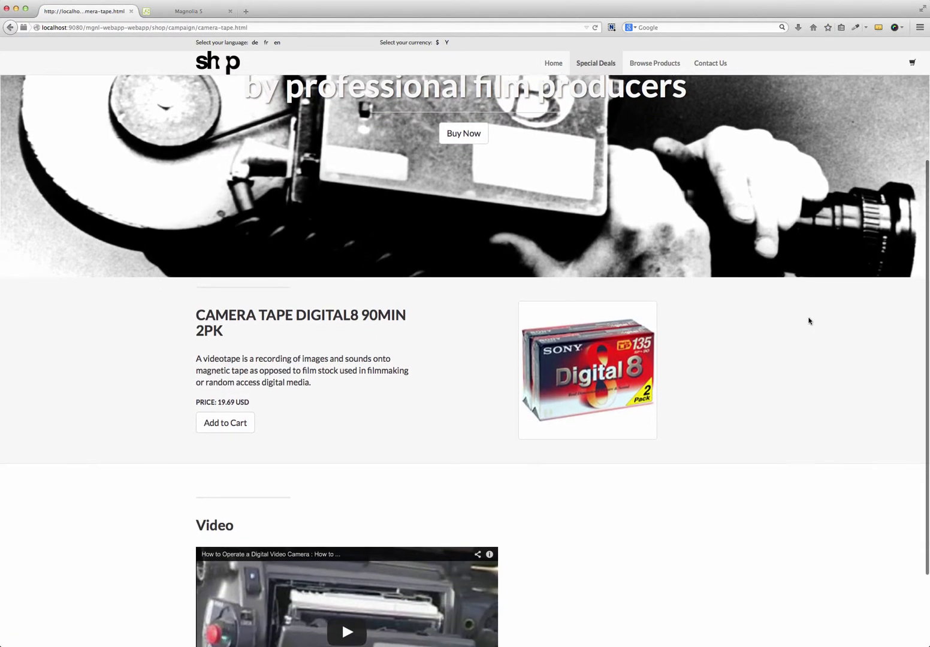
pyautogui.scroll(-2, 809, 317)
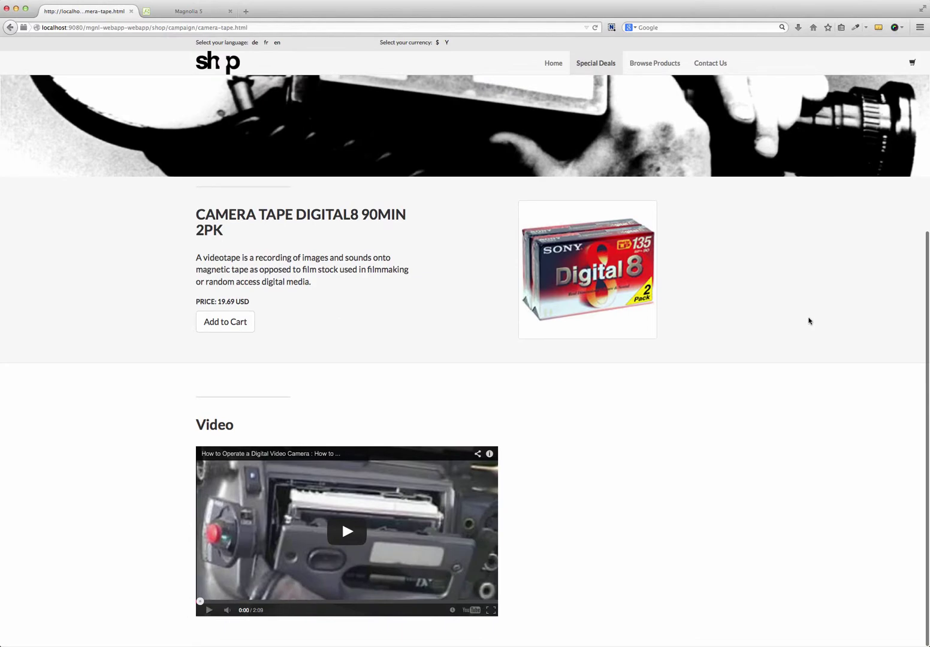
pyautogui.hotkey('ctrl', 'Tab')
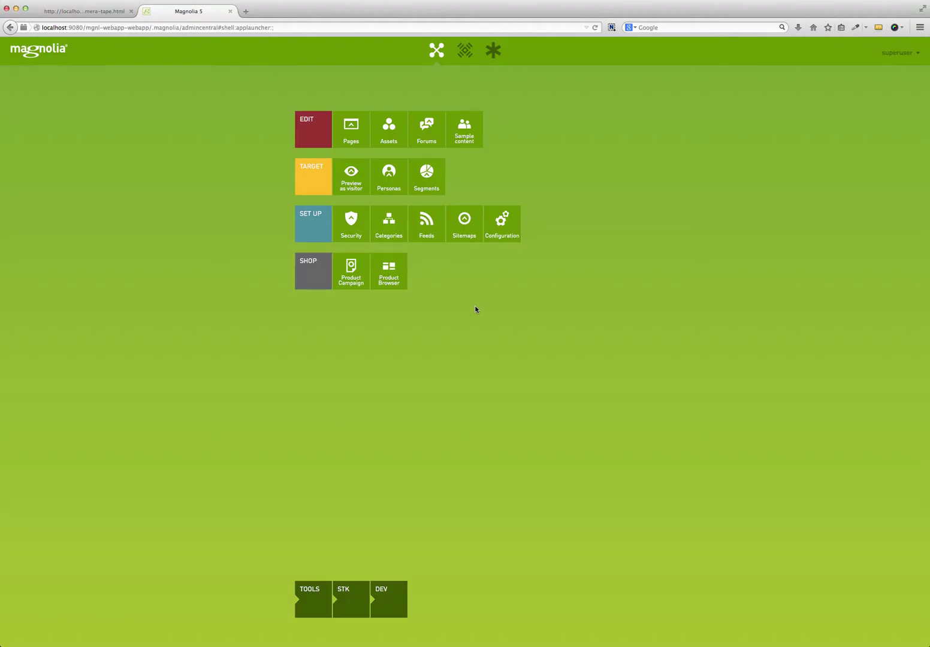
# Preview Product Browser items from Battery Video Light to VIDEOTAPE 3 N 860 P, then show the shop's products.
pyautogui.click(389, 271)
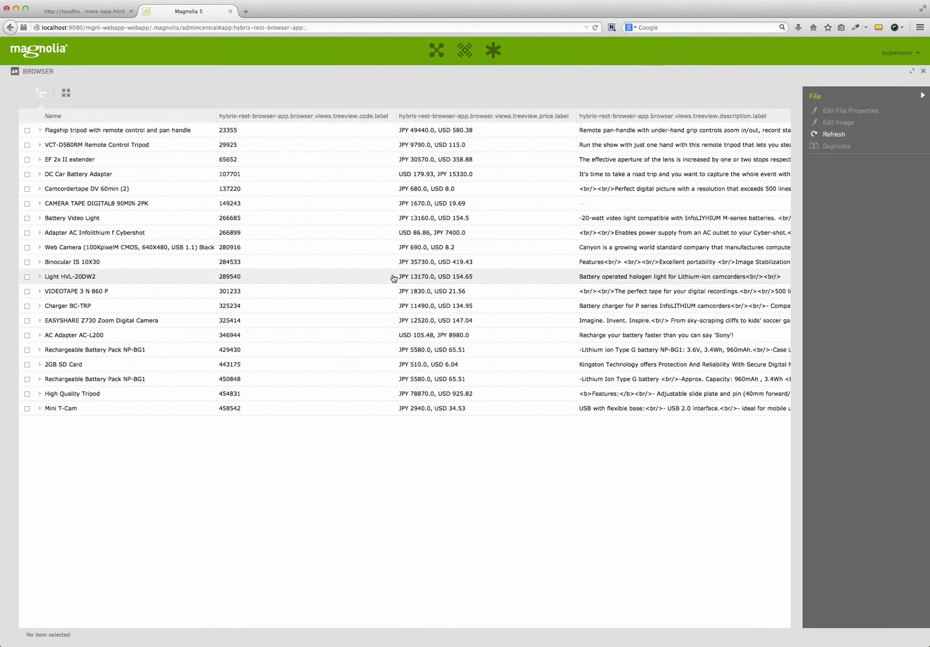
pyautogui.click(218, 218)
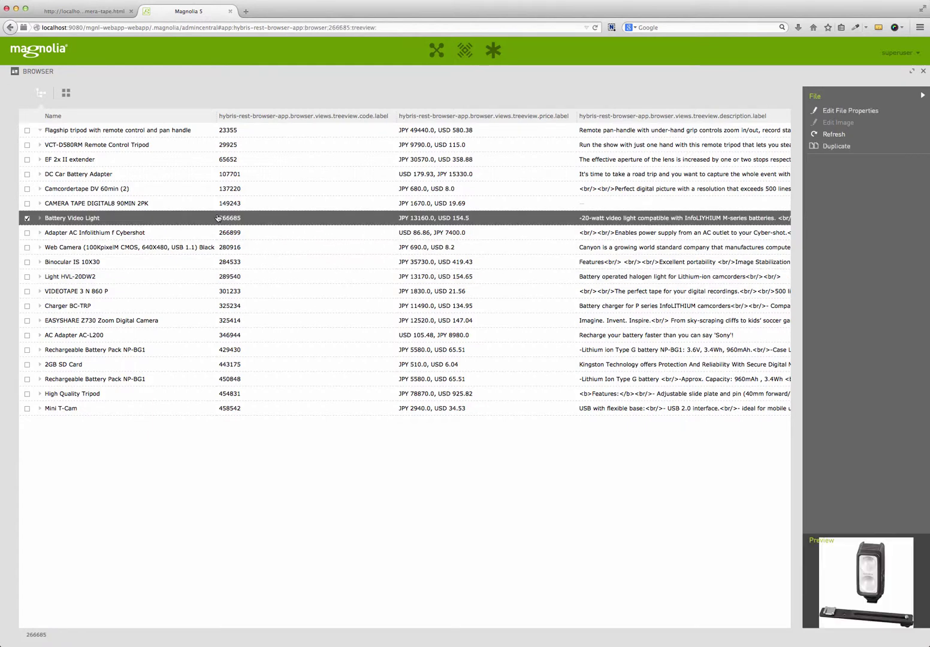
pyautogui.press('Down')
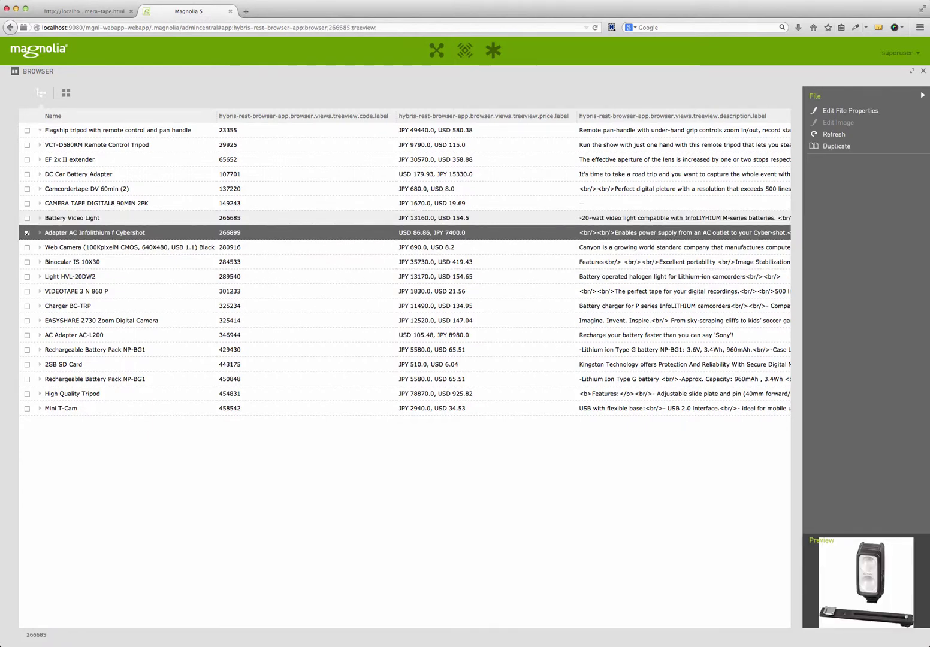
pyautogui.press('Down')
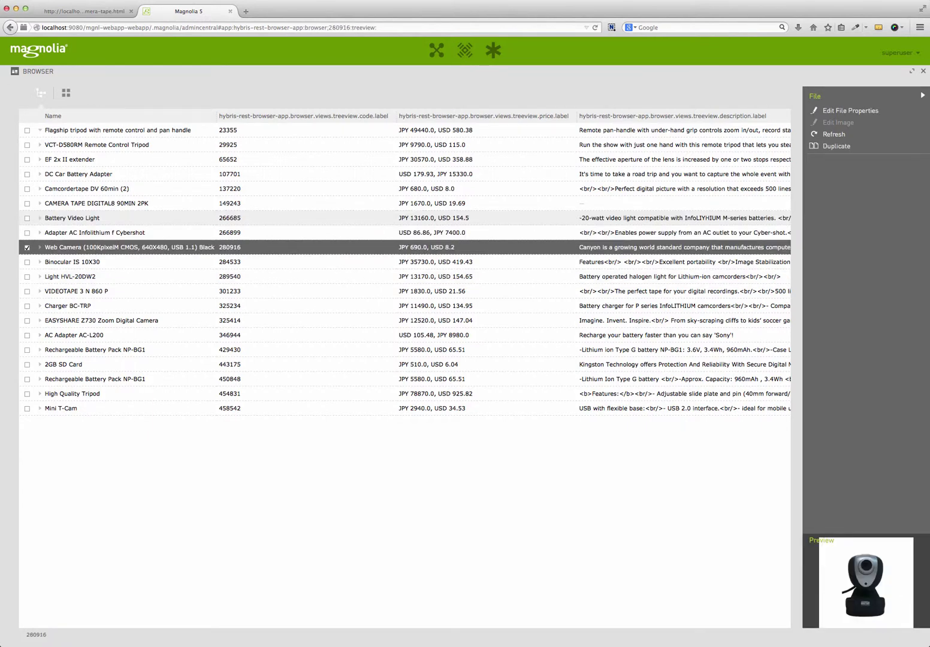
pyautogui.press('Down')
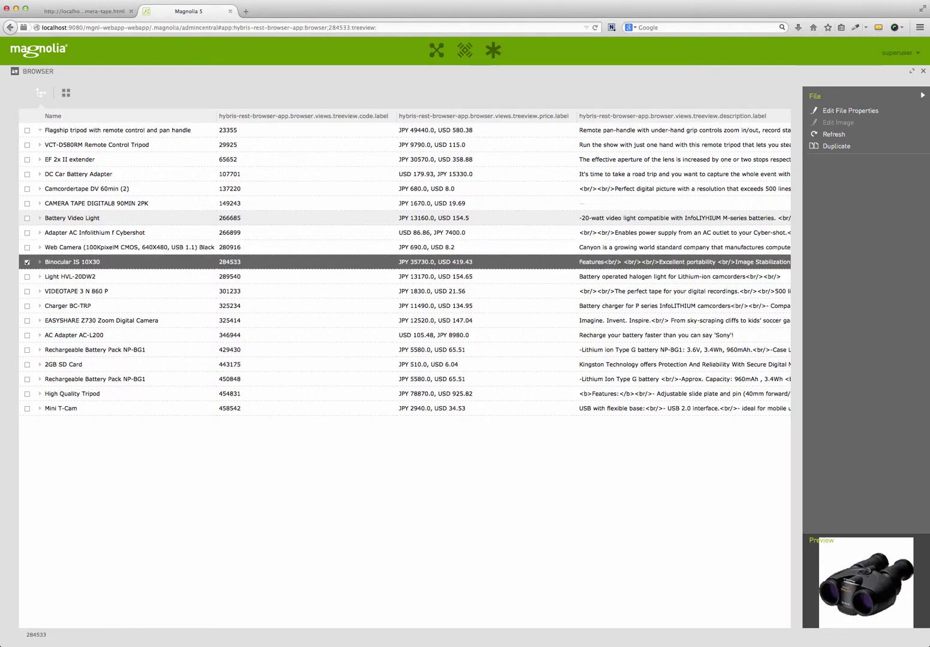
pyautogui.press('Down')
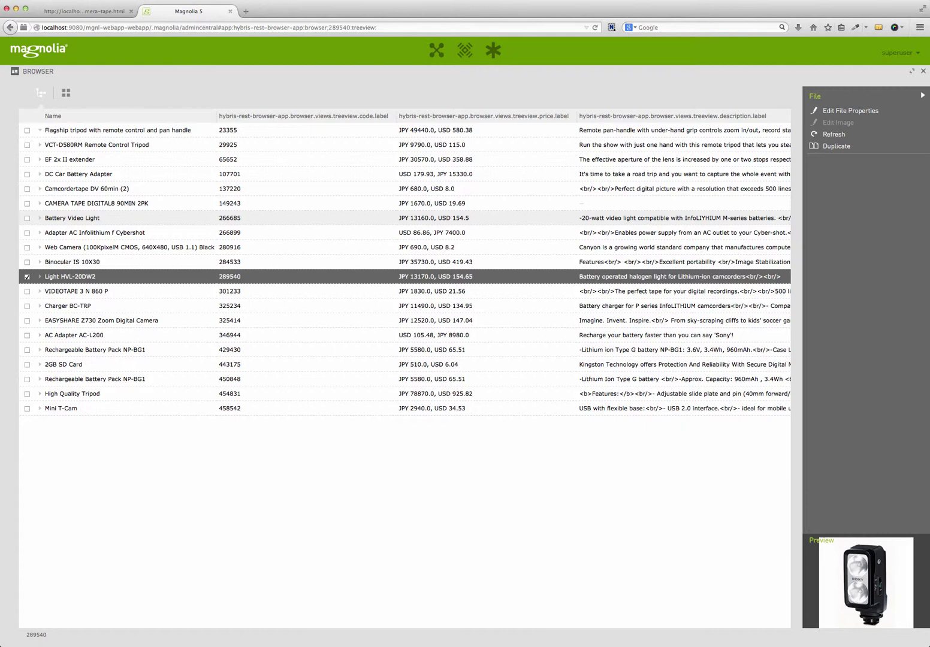
pyautogui.press('Down')
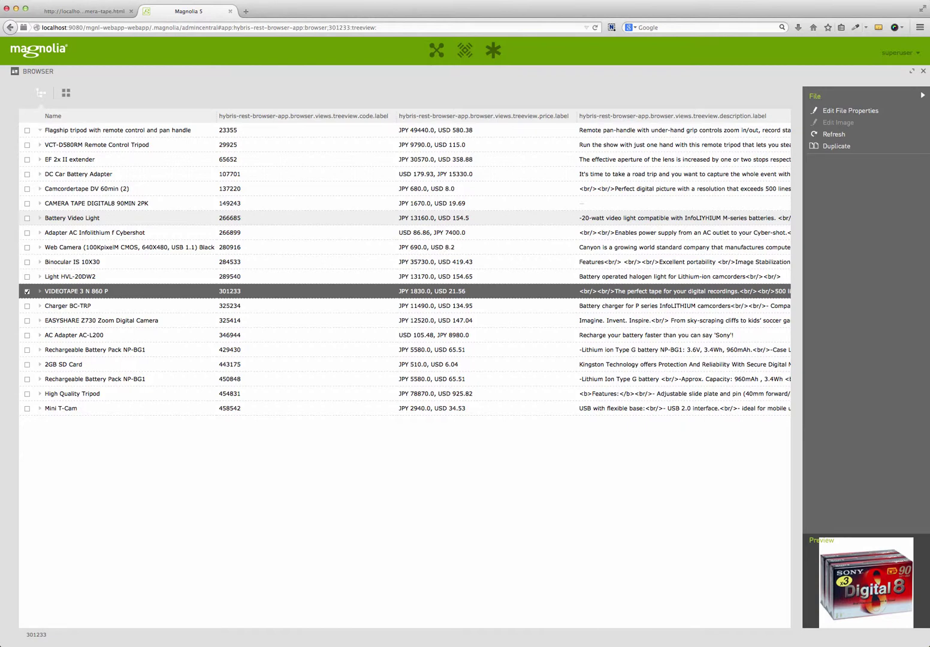
pyautogui.click(84, 11)
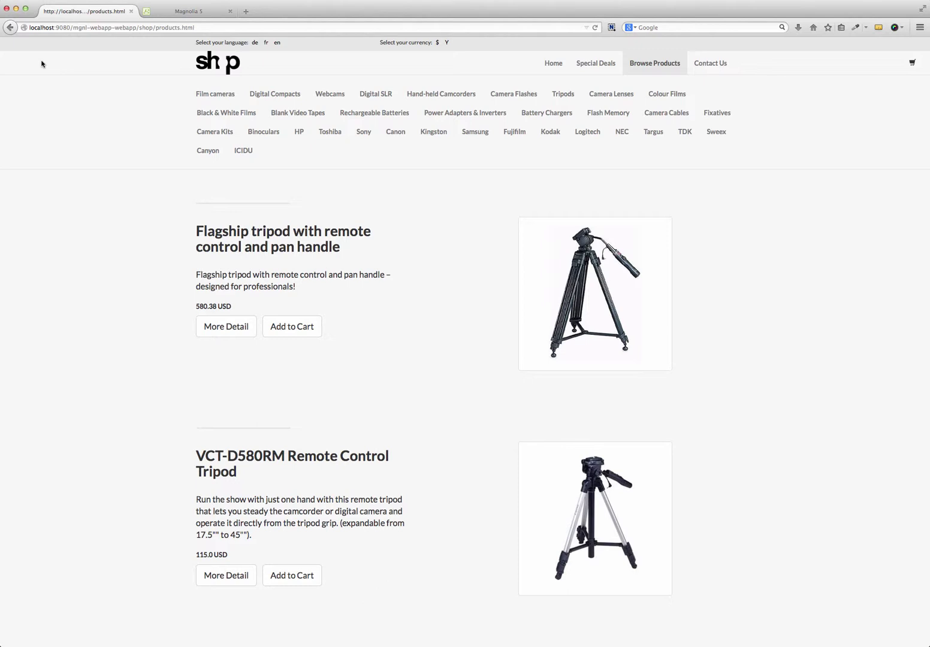
pyautogui.scroll(-10, 42, 65)
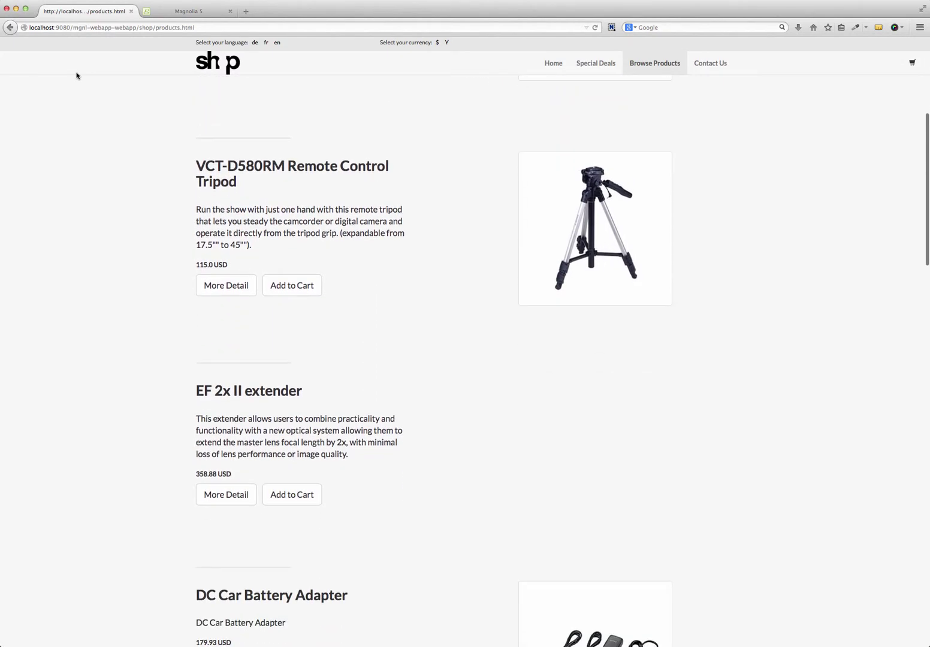
# View the VCT-D580RM Remote Control Tripod detail page (115.0 USD), then switch back to Magnolia.
pyautogui.click(233, 266)
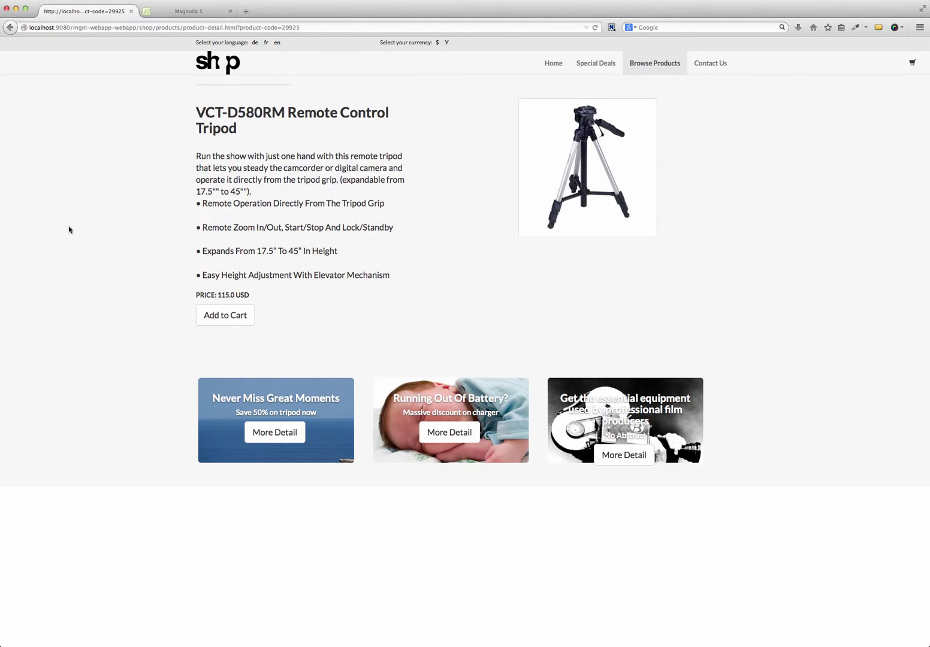
pyautogui.hotkey('ctrl', 'Tab')
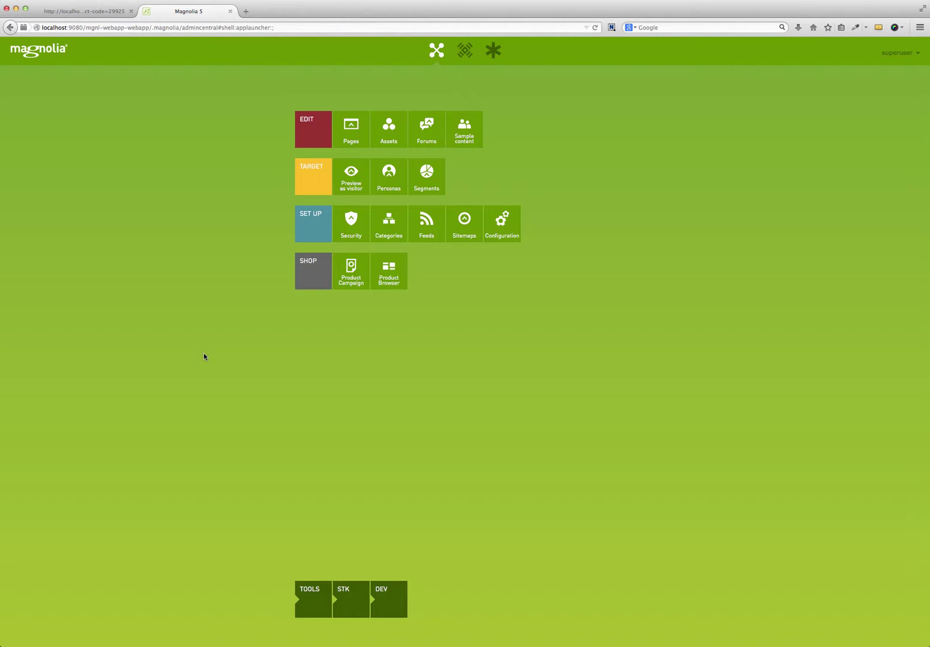
# In the Product Campaign app, add a new variant beneath the cam-and-tripod page.
pyautogui.click(351, 270)
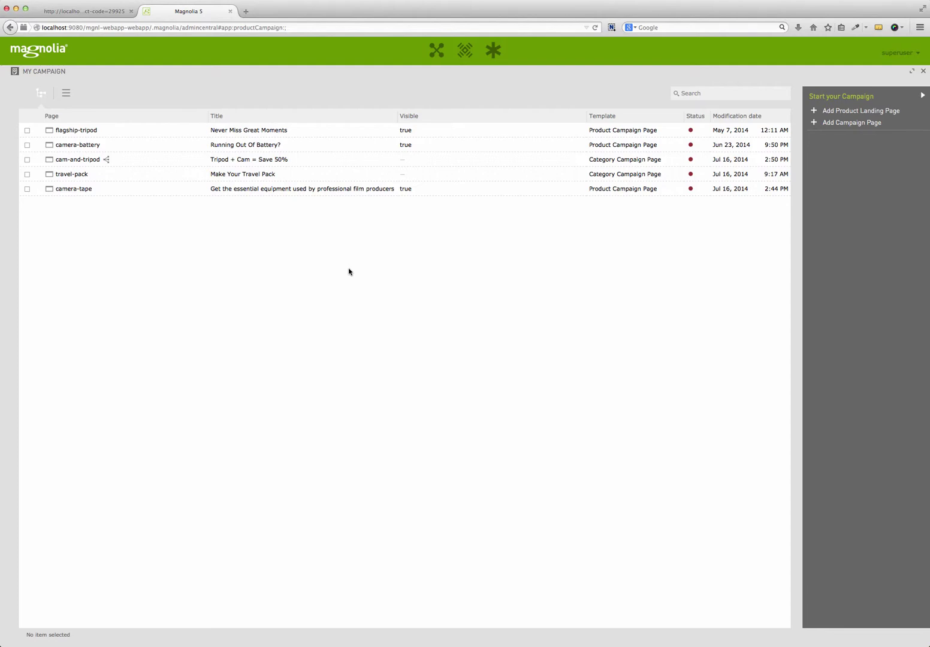
pyautogui.click(349, 159)
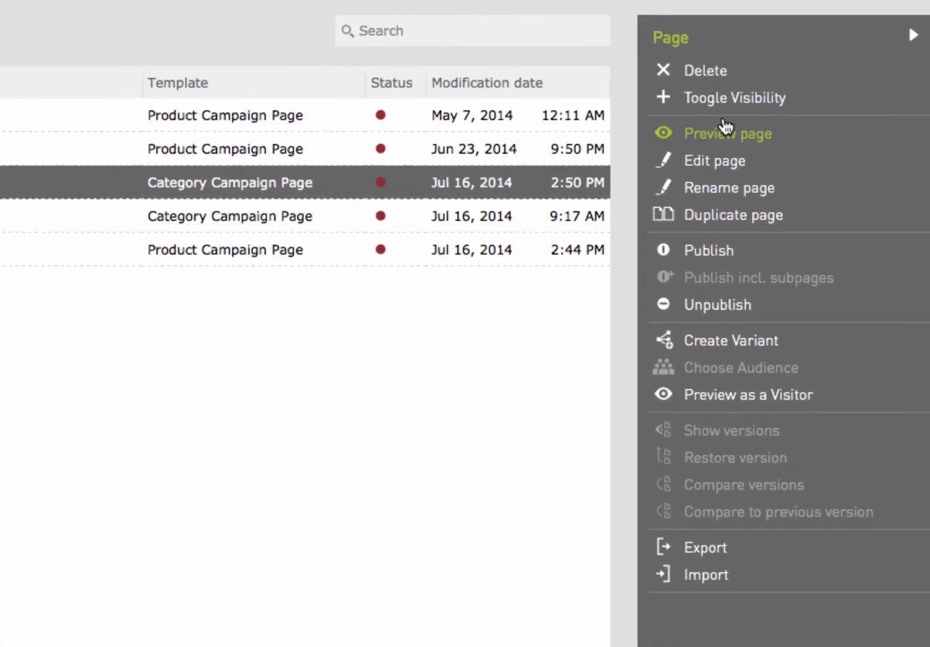
pyautogui.click(712, 346)
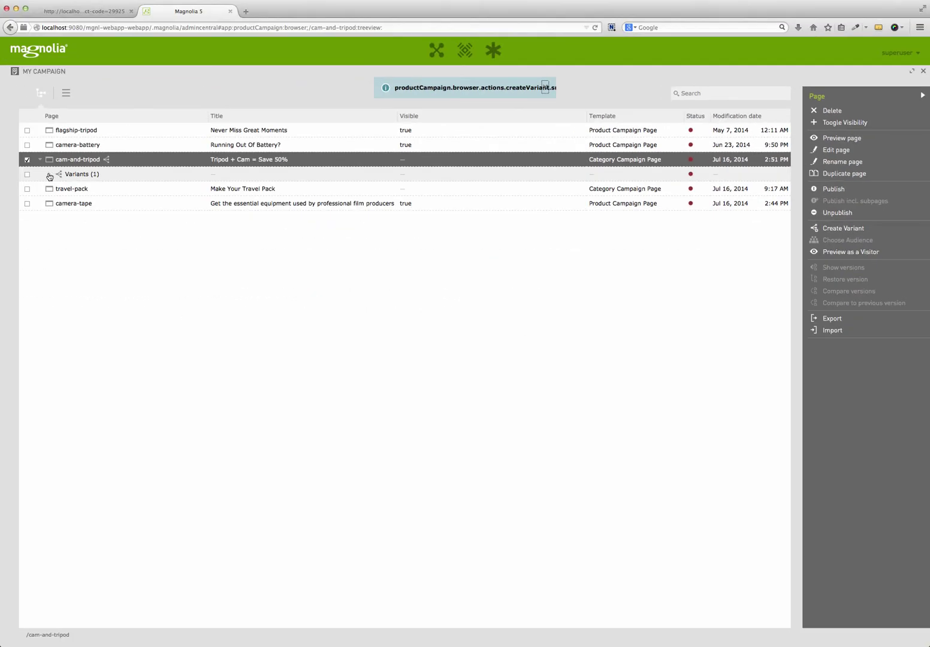
# Expand the cam-and-tripod variants and open the new variant page for editing.
pyautogui.click(58, 174)
pyautogui.click(92, 190)
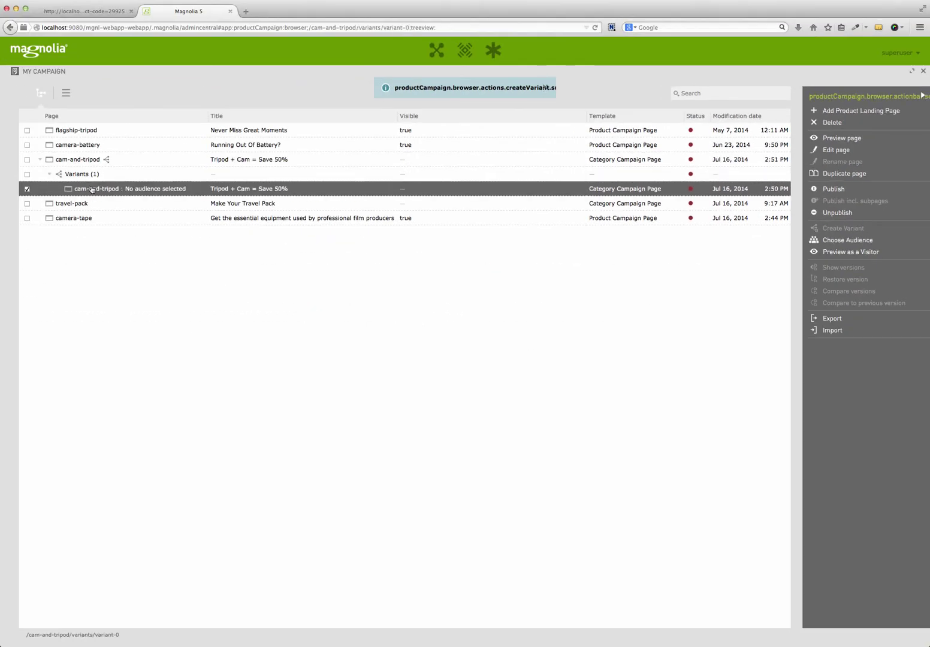
pyautogui.doubleClick(92, 189)
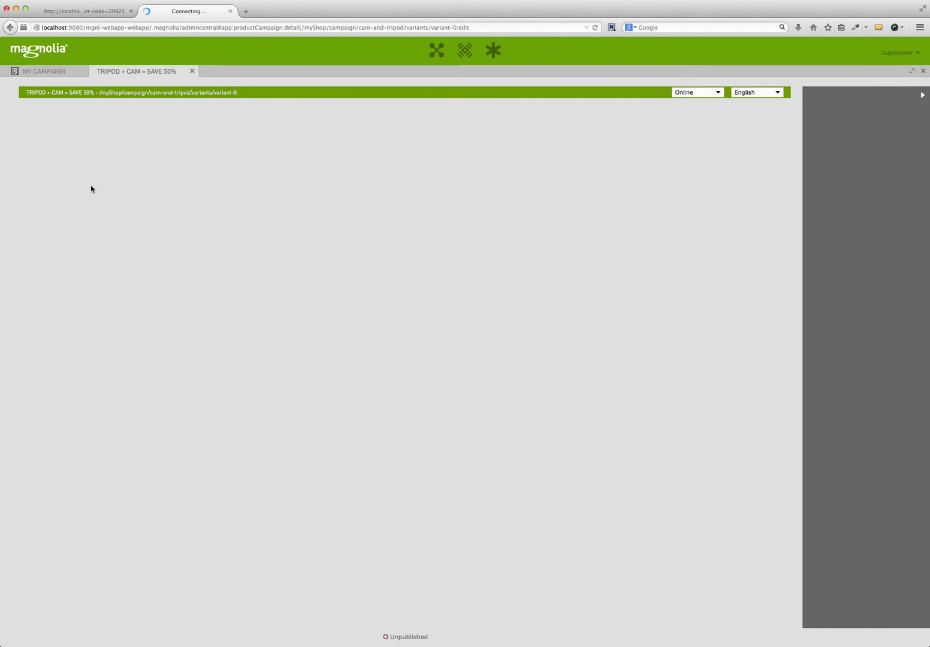
pyautogui.scroll(-8, 407, 286)
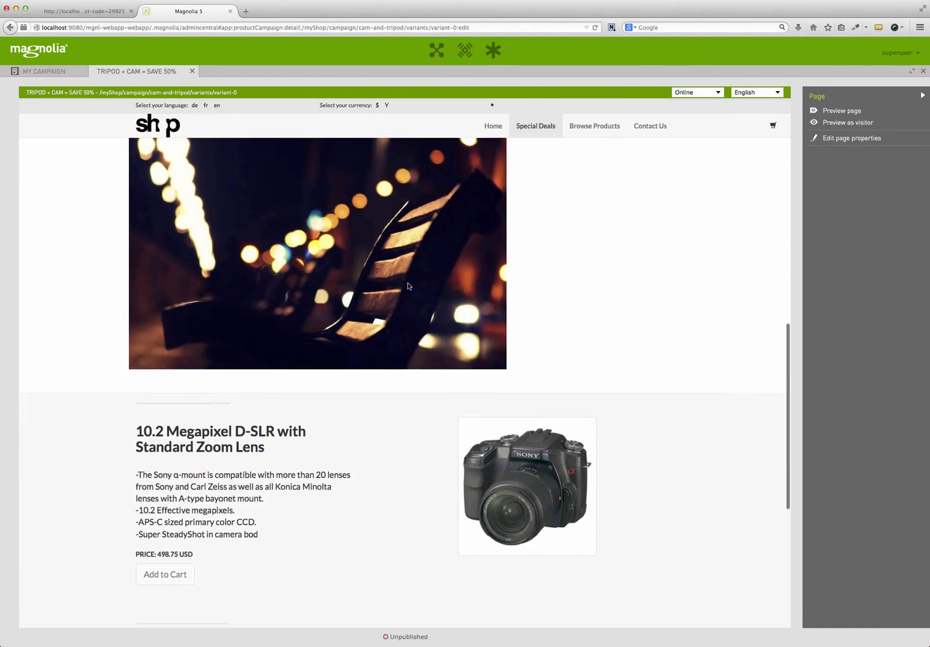
pyautogui.scroll(-3, 407, 286)
# Swap the Products Teaser's D-SLR for the EASYSHARE Z730 Zoom Digital Camera and save.
pyautogui.click(709, 364)
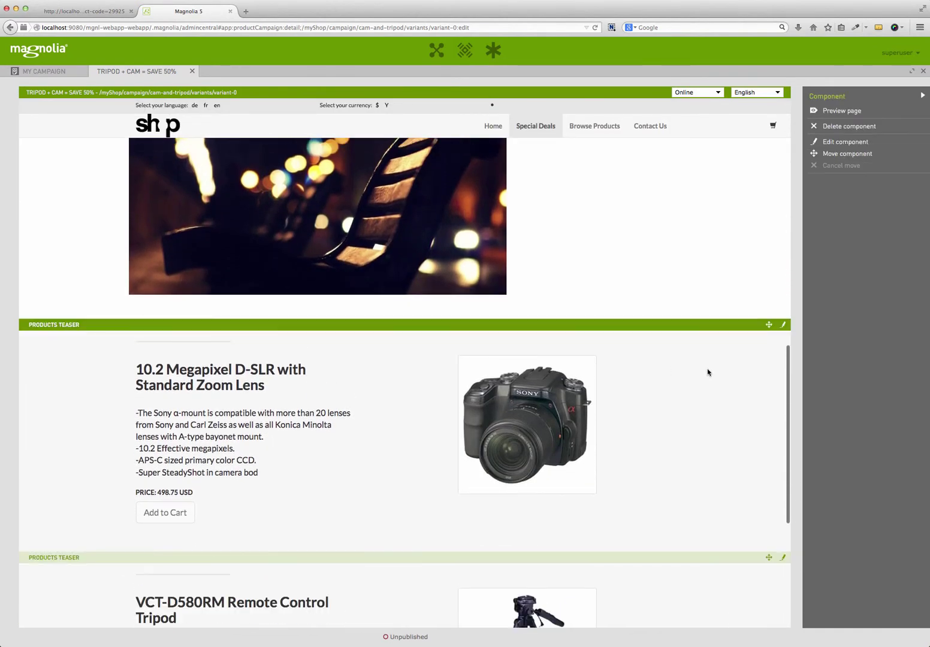
pyautogui.click(783, 325)
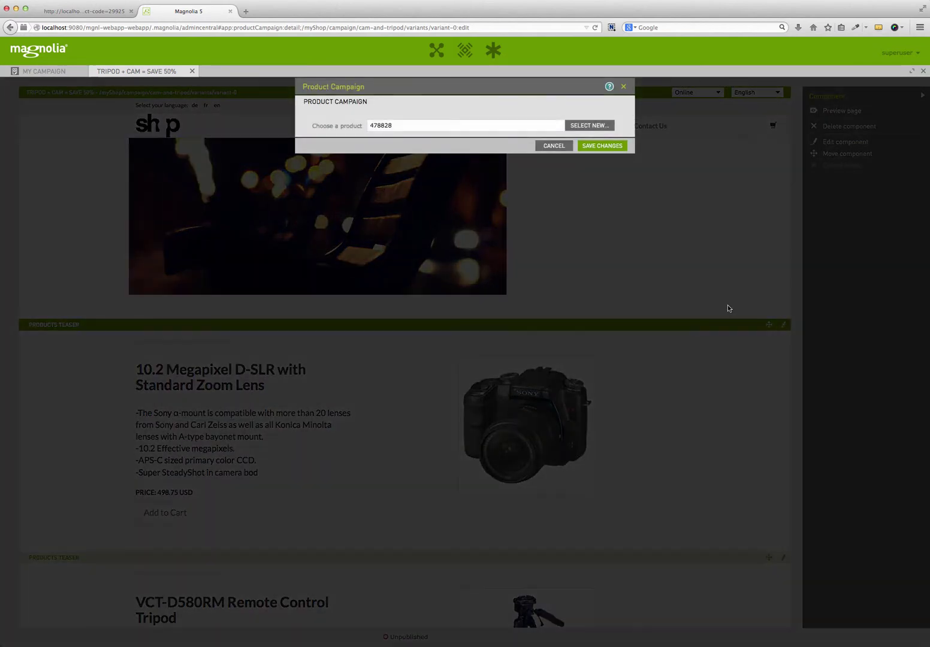
pyautogui.click(589, 125)
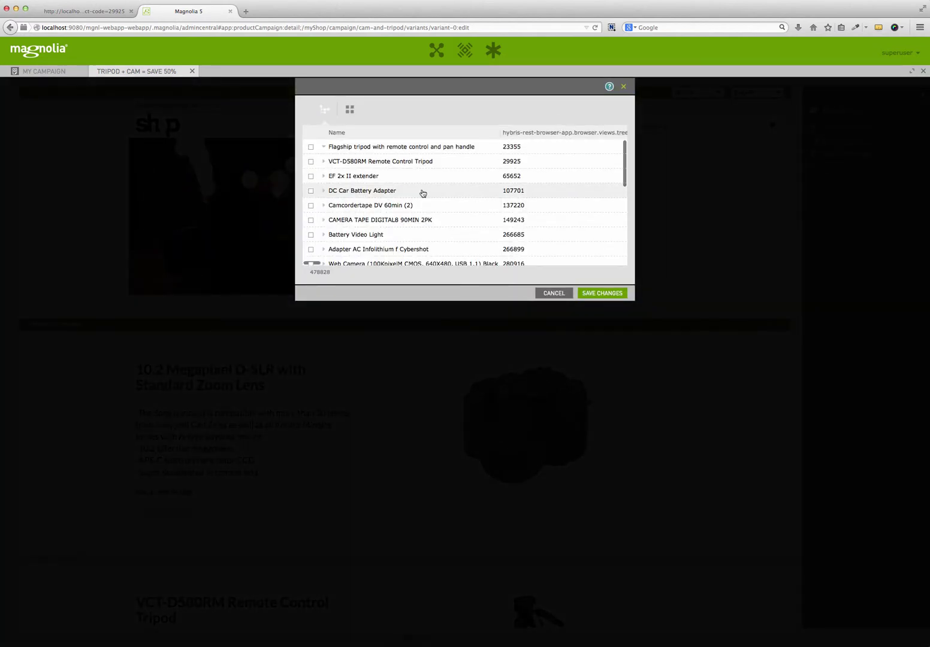
pyautogui.scroll(-3, 423, 193)
pyautogui.scroll(-3, 424, 197)
pyautogui.scroll(-2, 414, 204)
pyautogui.scroll(-1, 404, 217)
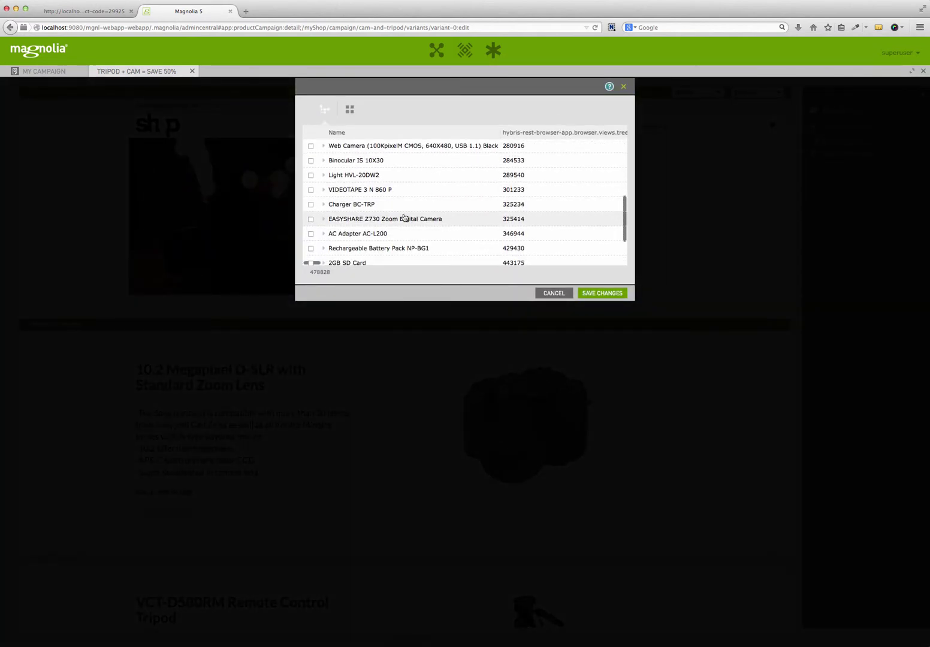
pyautogui.click(404, 218)
pyautogui.click(601, 292)
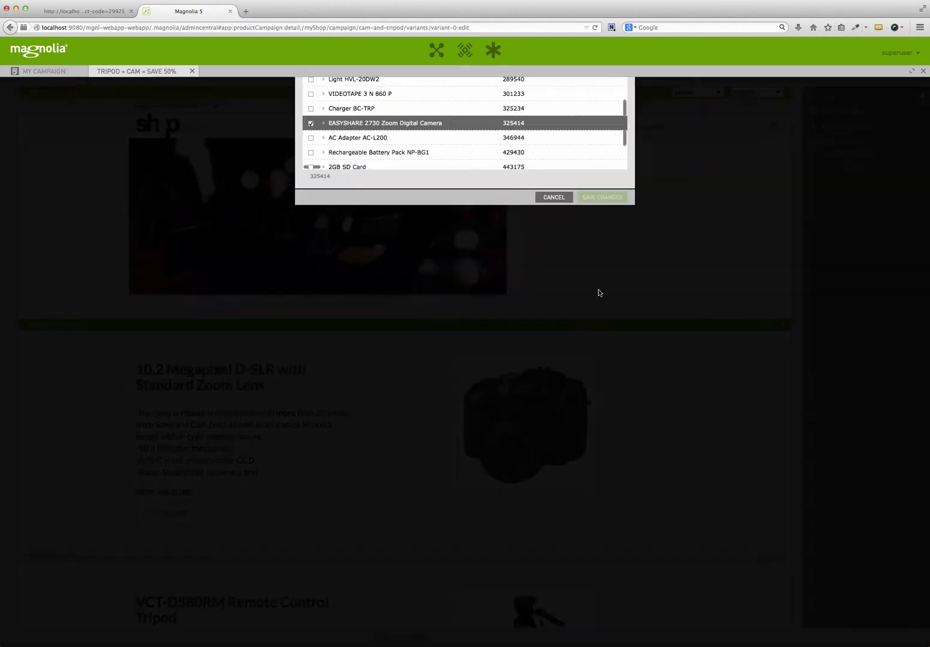
pyautogui.click(602, 146)
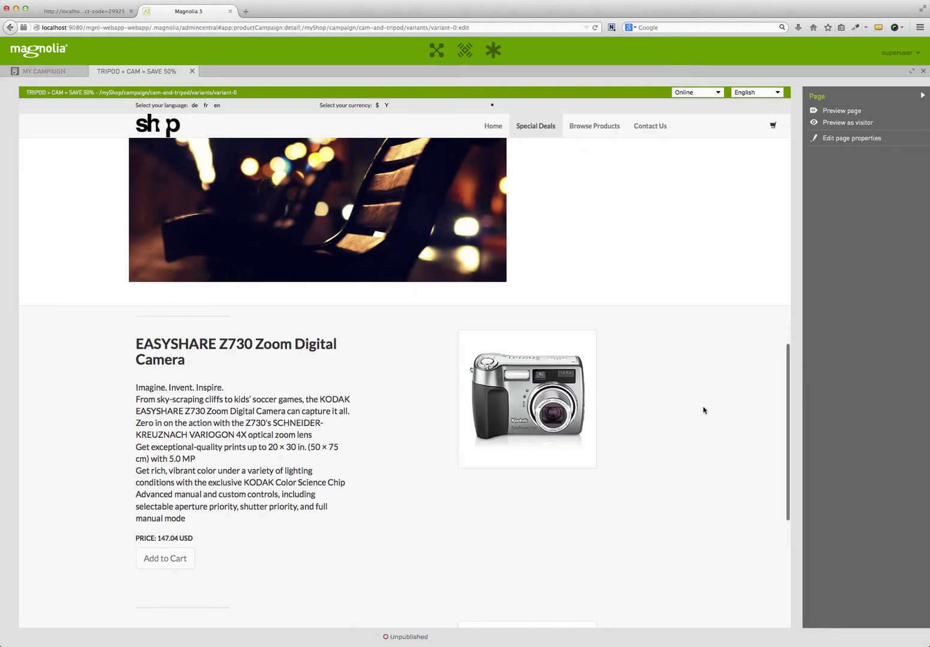
# Assign the cam-and-tripod variant a new 'Swiss Market' audience containing the Switzerland country segment.
pyautogui.click(191, 71)
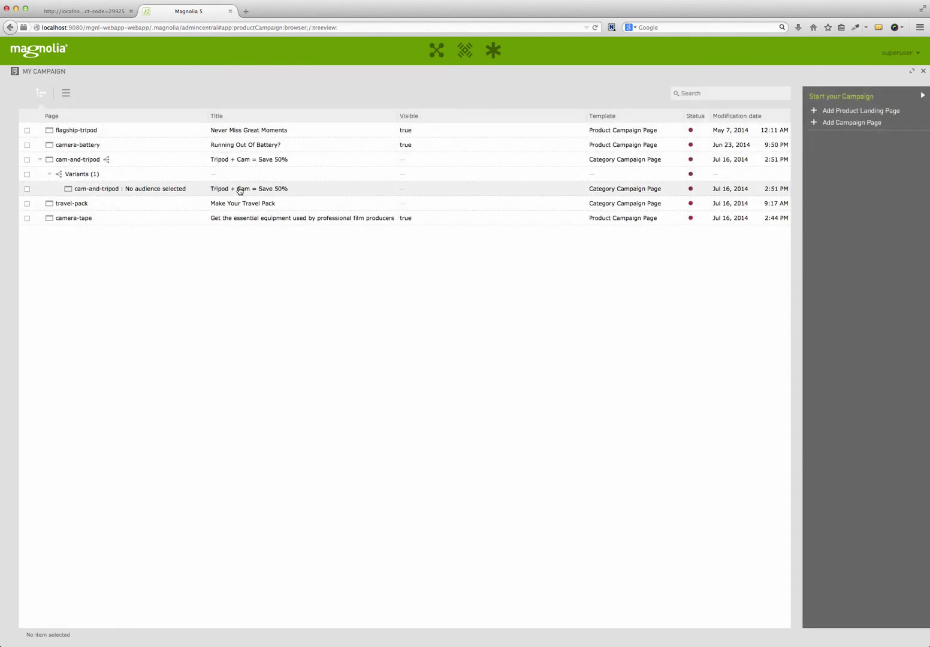
pyautogui.click(239, 189)
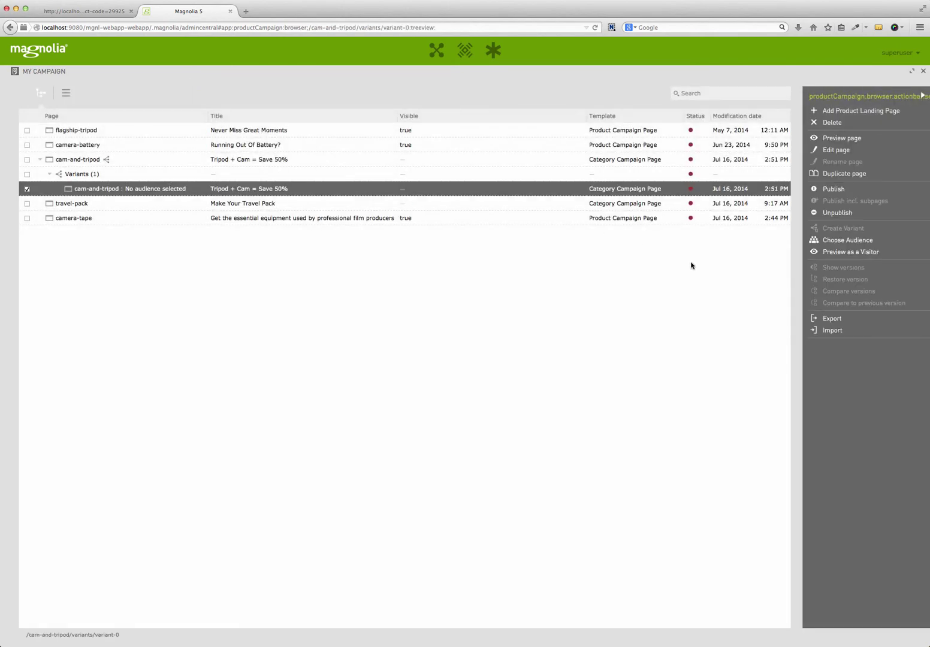
pyautogui.click(843, 240)
pyautogui.write('Swiss Market')
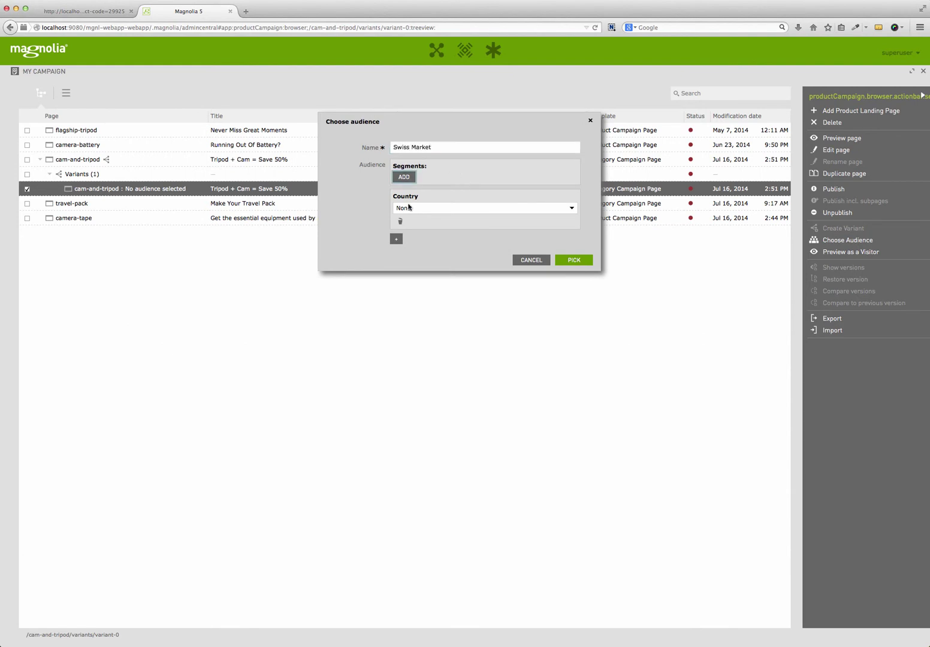
pyautogui.click(404, 177)
pyautogui.click(540, 177)
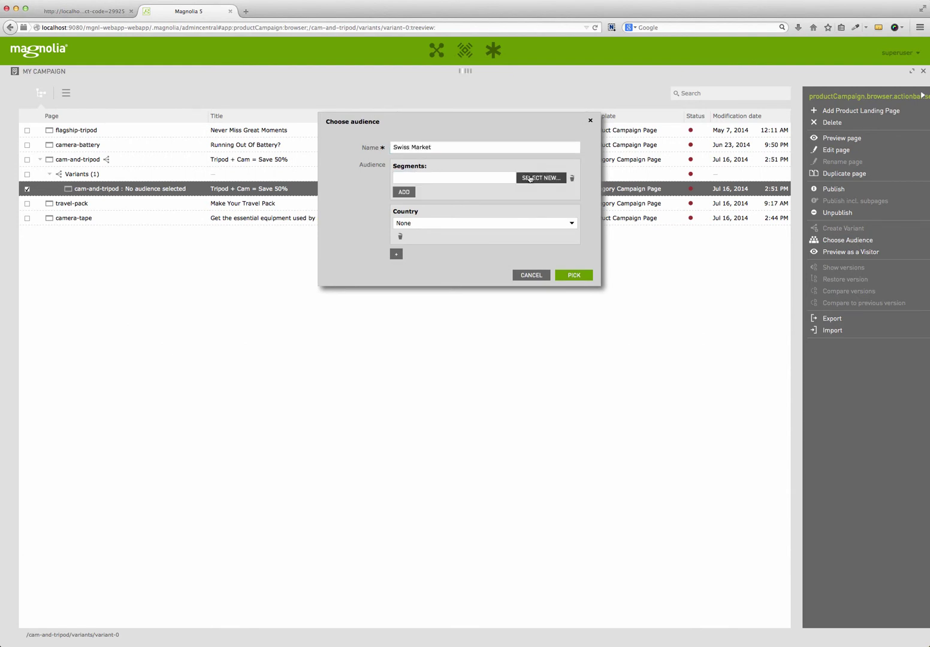
pyautogui.click(322, 147)
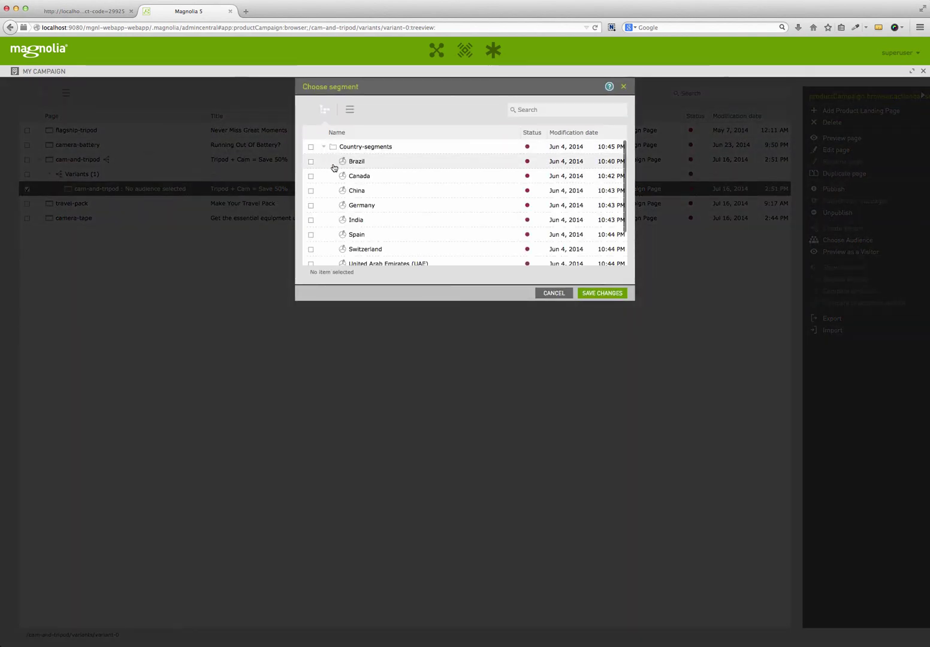
pyautogui.scroll(-2, 356, 197)
pyautogui.click(365, 238)
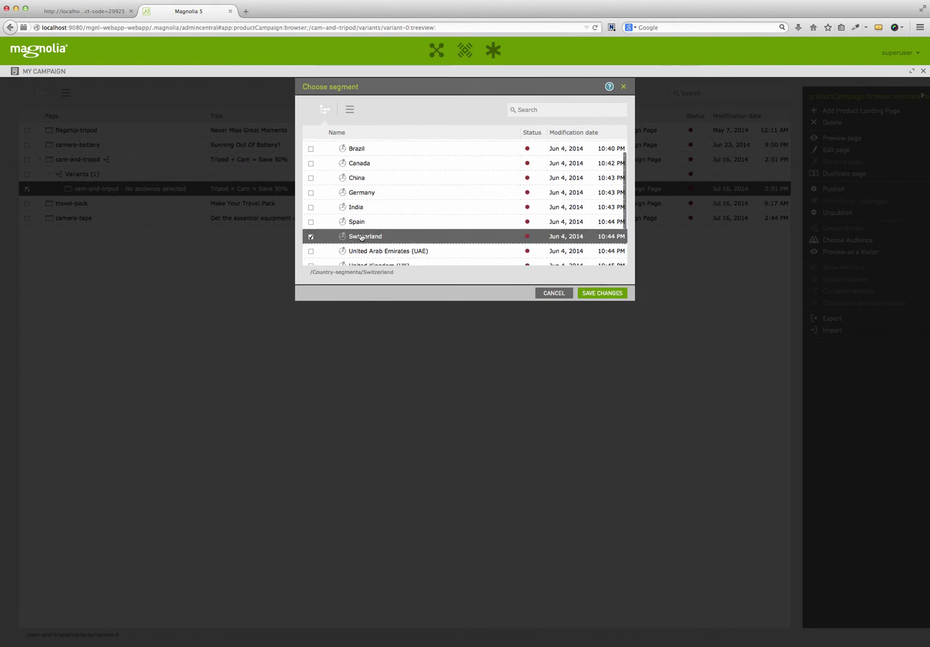
pyautogui.click(601, 293)
pyautogui.click(573, 275)
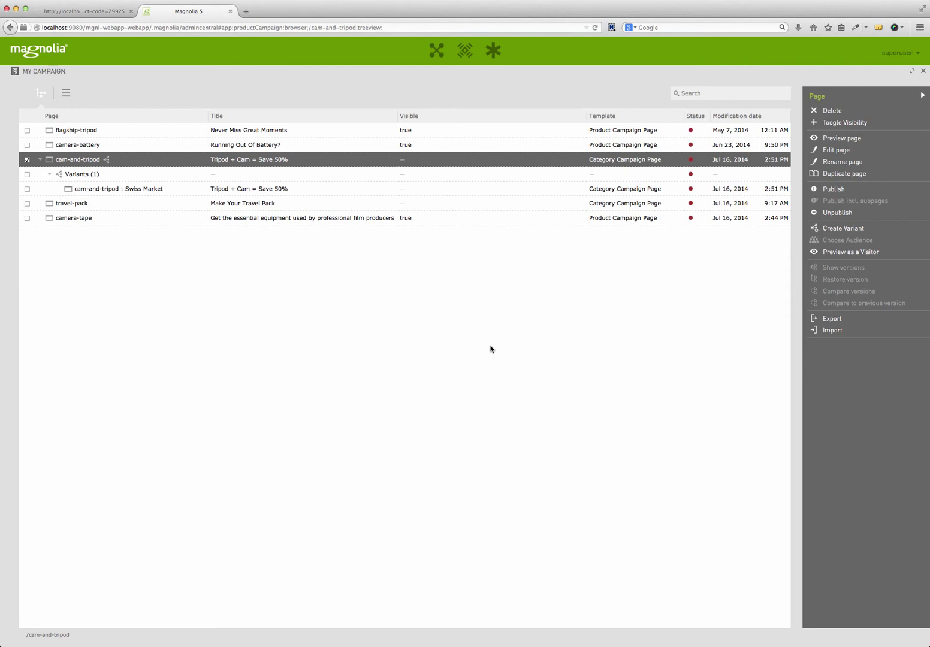
# Preview cam-and-tripod as a visitor, switching personas to compare the Swiss user's EASYSHARE Z730.
pyautogui.click(861, 252)
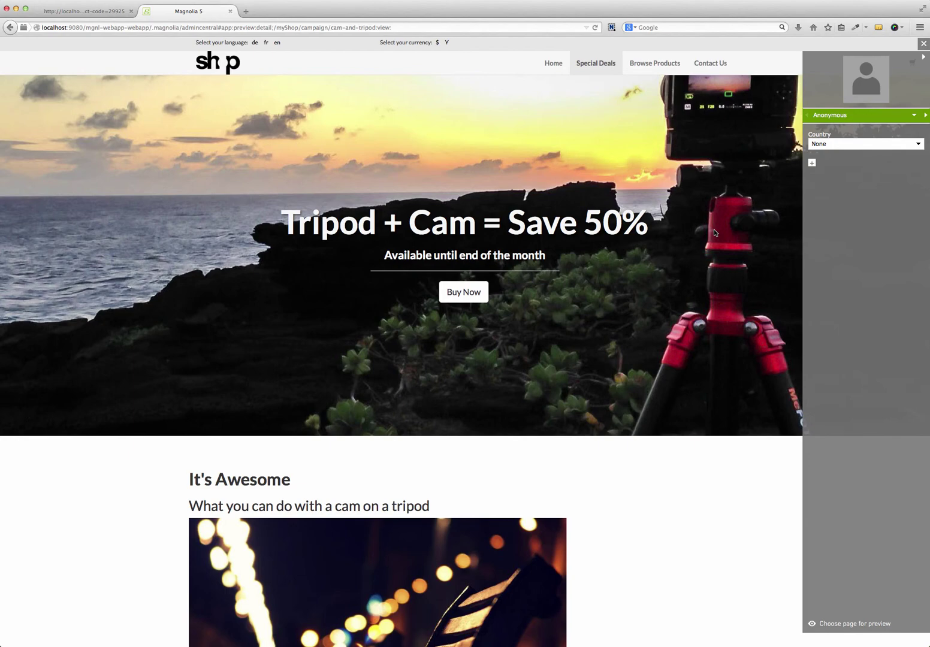
pyautogui.scroll(-5, 713, 229)
pyautogui.scroll(-5, 714, 229)
pyautogui.scroll(-3, 714, 229)
pyautogui.scroll(-3, 714, 229)
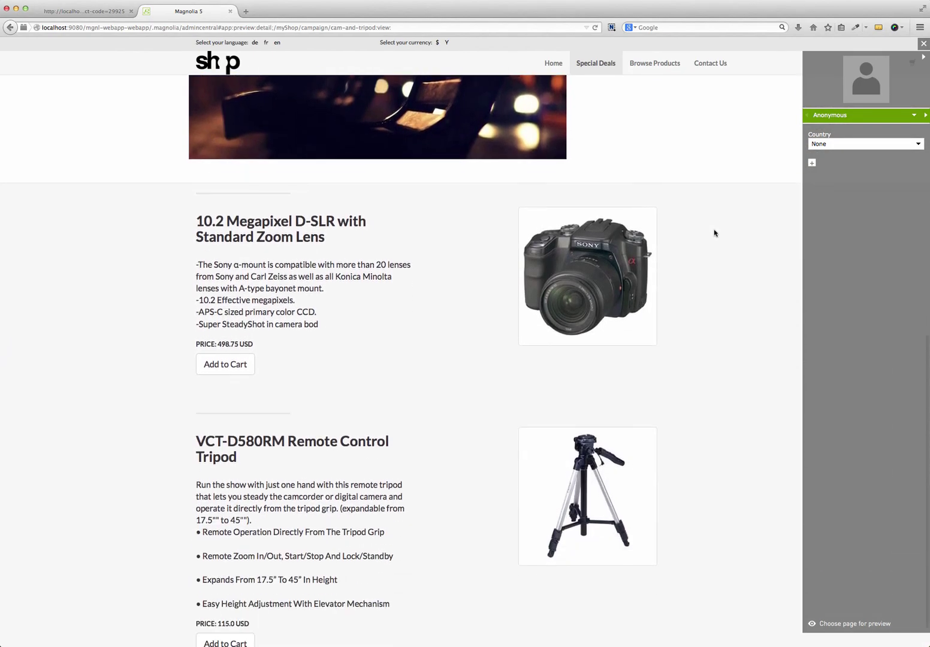
pyautogui.click(925, 116)
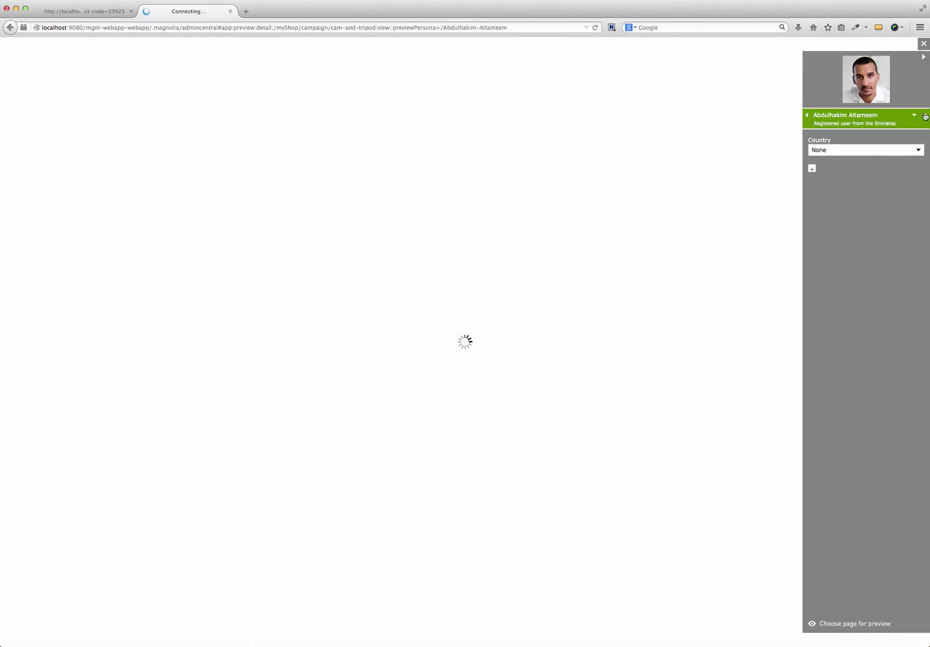
pyautogui.scroll(-3, 758, 224)
pyautogui.scroll(-3, 758, 224)
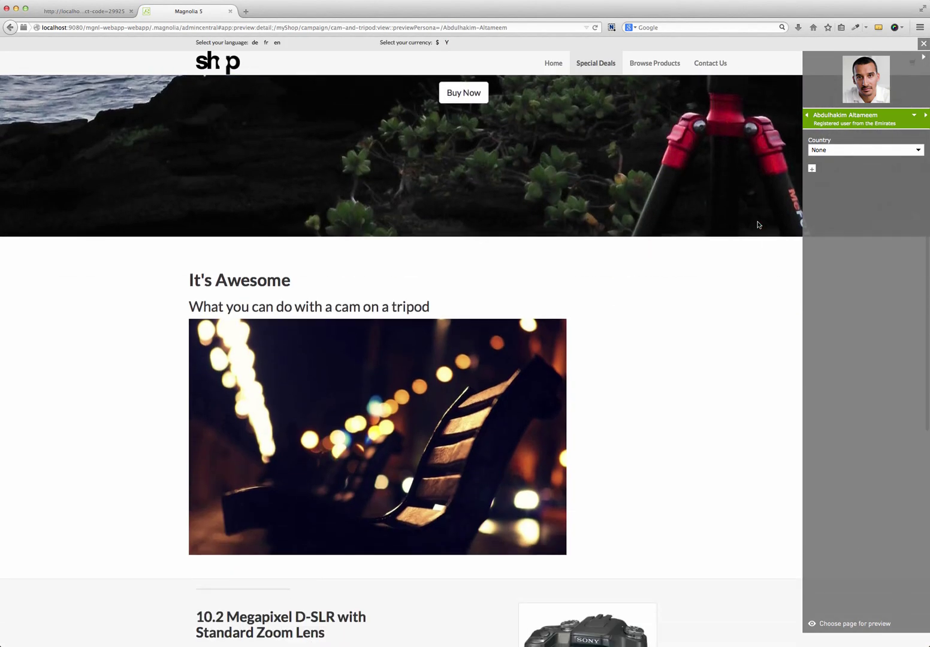
pyautogui.scroll(-5, 758, 224)
pyautogui.scroll(-3, 758, 224)
pyautogui.scroll(-2, 759, 224)
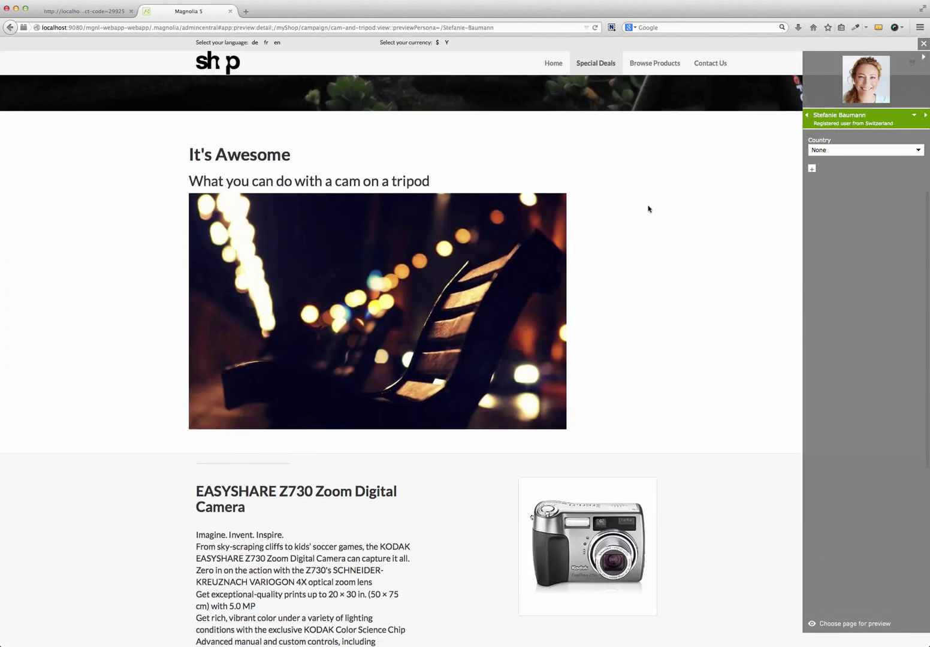
pyautogui.scroll(-4, 654, 218)
pyautogui.scroll(-2, 707, 263)
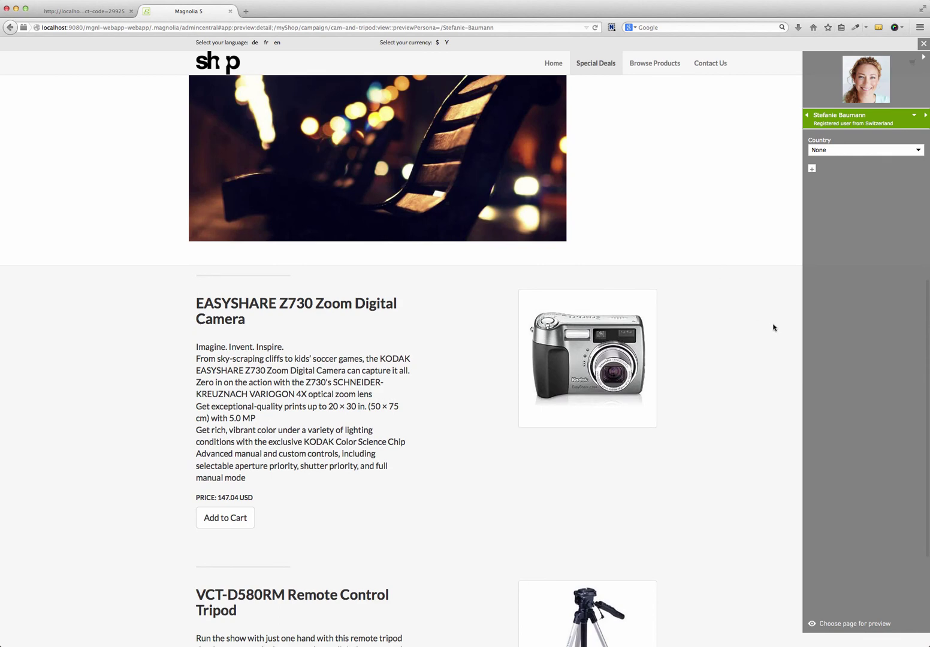